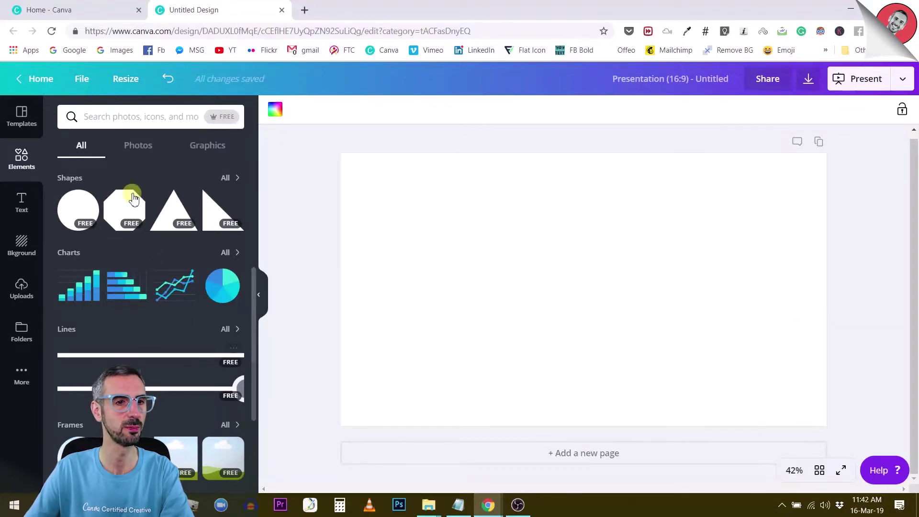
Add the plain straight grey line from the Lines elements to the page
left_click(19, 120)
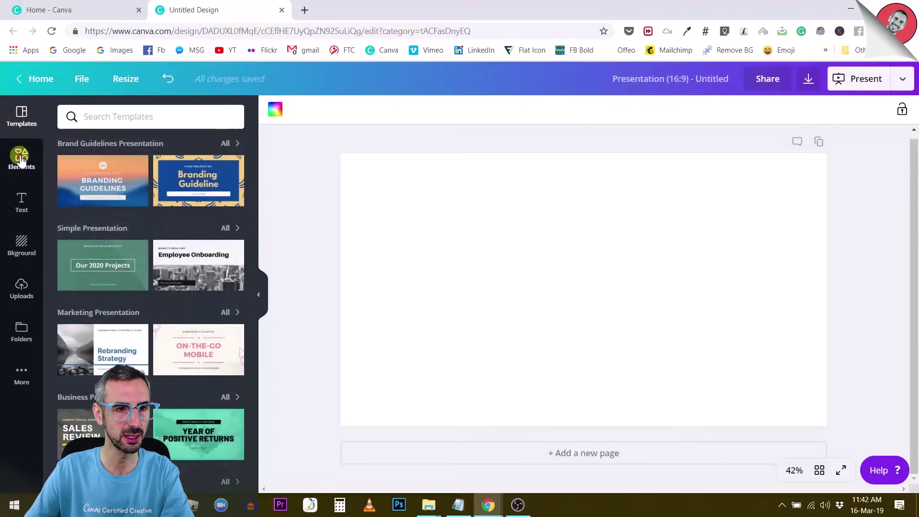
left_click(21, 150)
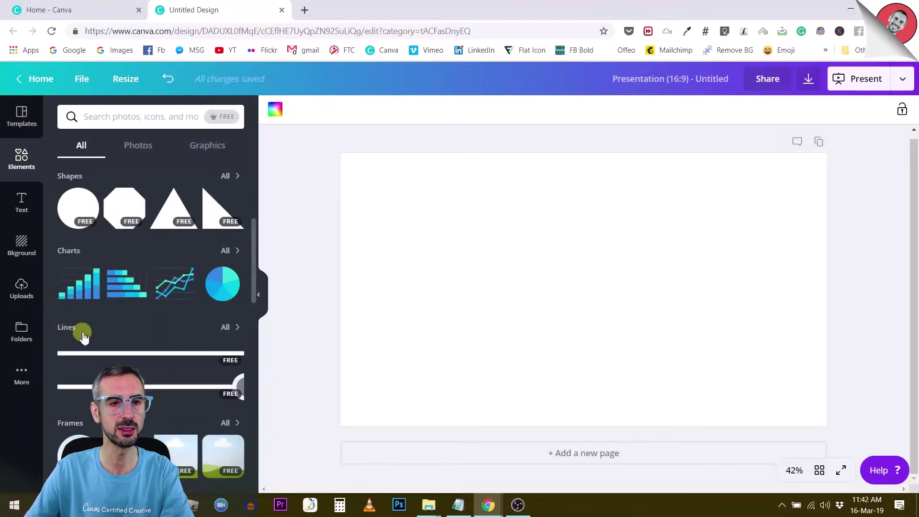
scroll(56, 236, "down", 3)
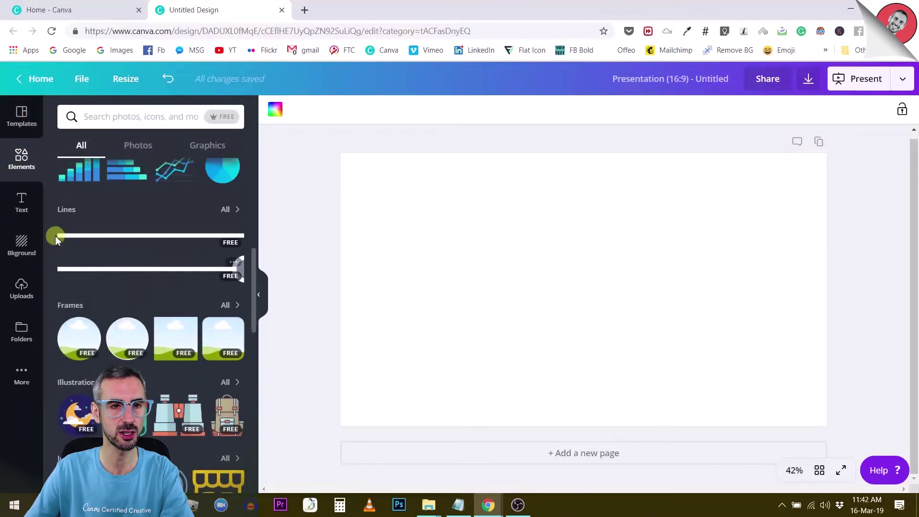
left_click(229, 211)
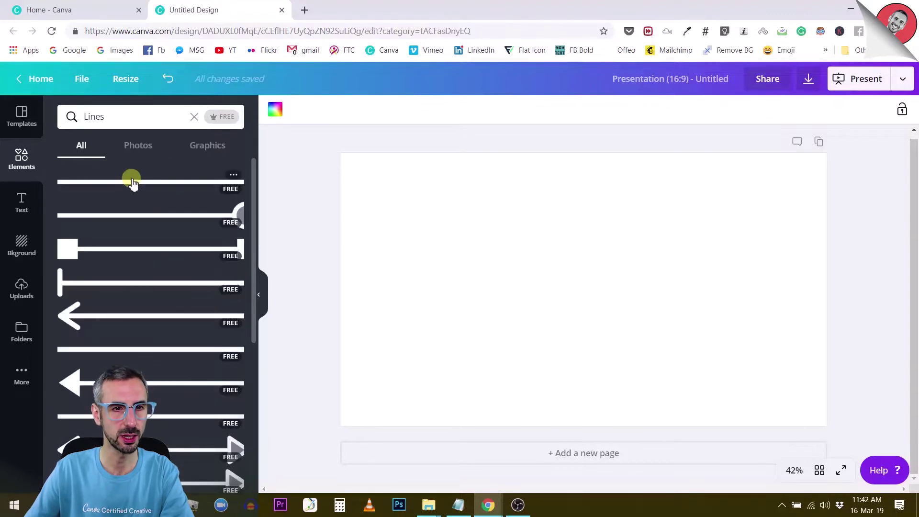
left_click(132, 182)
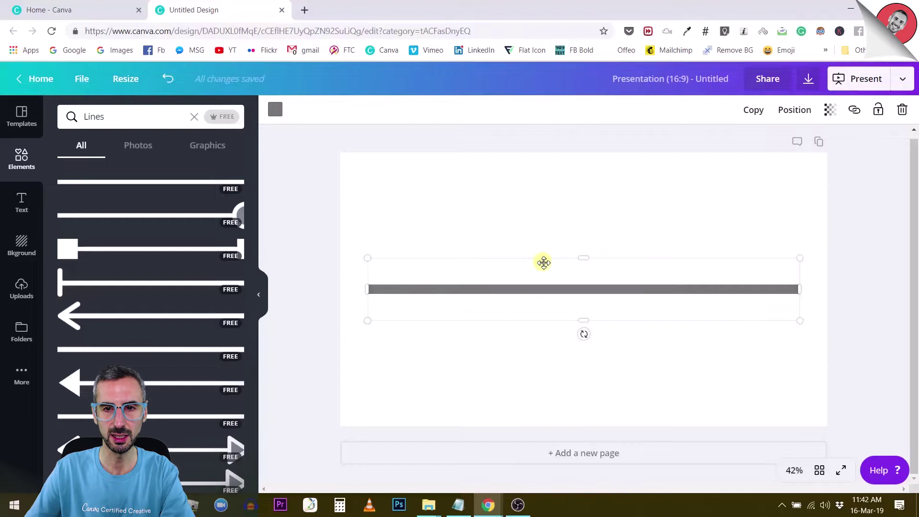
Resize the grey line into a short, thin segment of about 146 px
mouse_move(584, 259)
left_mouse_down()
mouse_move(577, 333)
mouse_move(575, 261)
mouse_move(587, 261)
left_mouse_up()
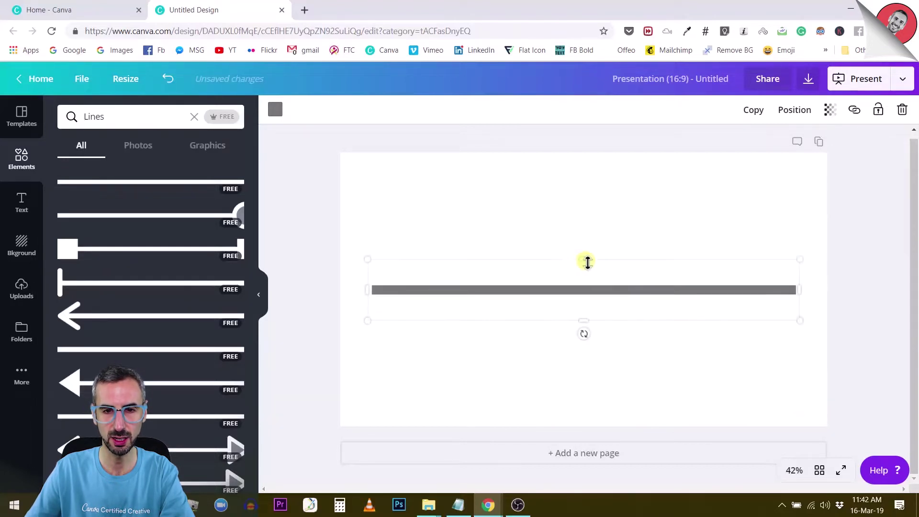
left_click(558, 219)
left_click(455, 290)
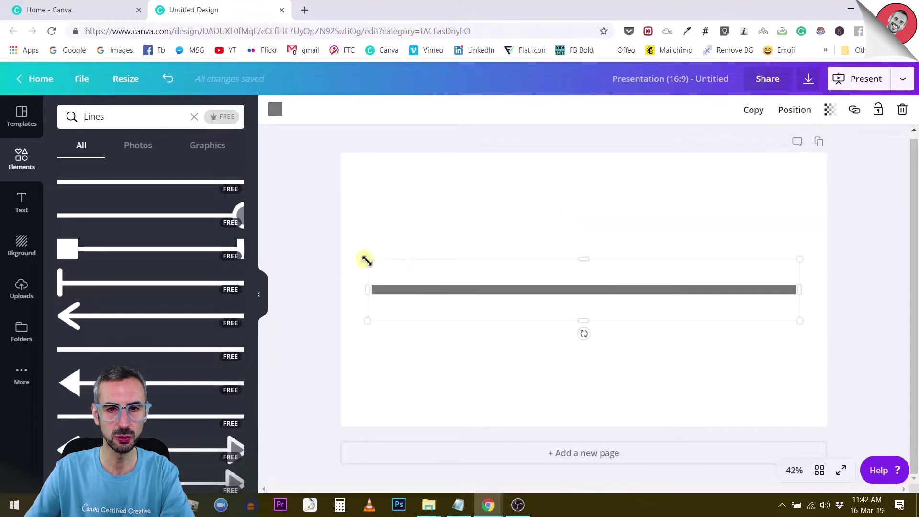
left_click_drag(367, 259, 743, 404)
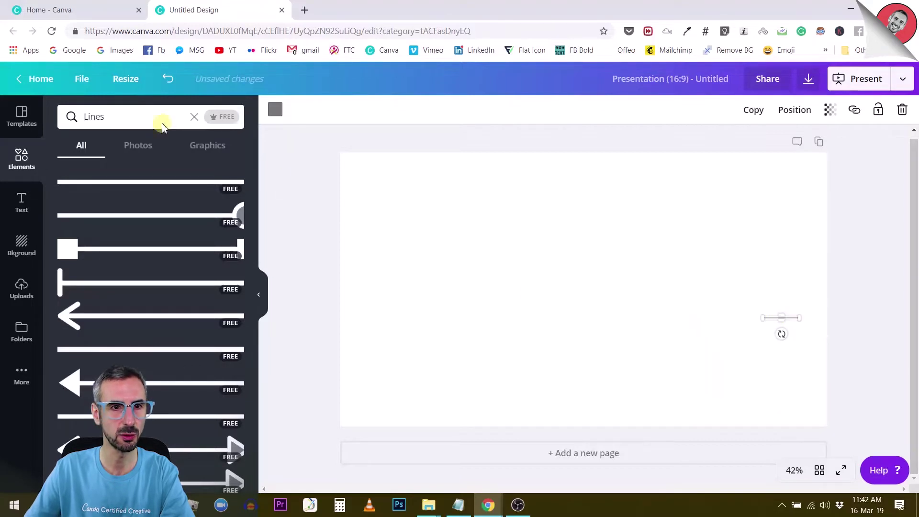
Undo the shrink to restore the long grey line and reselect it
left_click(168, 77)
left_click(625, 257)
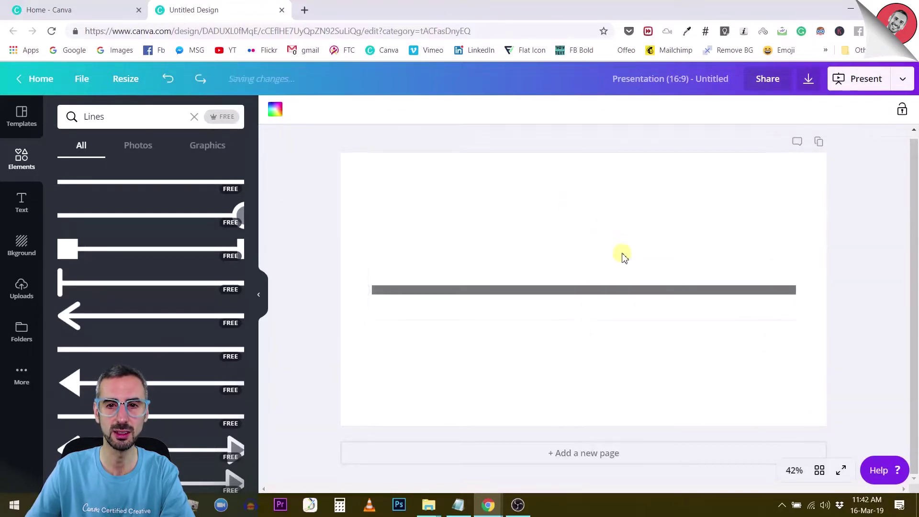
left_click(577, 293)
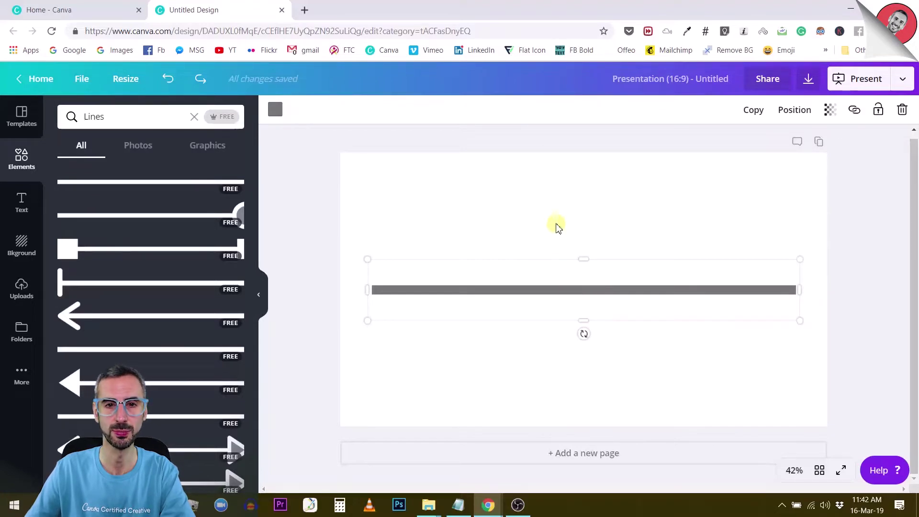
left_click(551, 181)
left_click(482, 291)
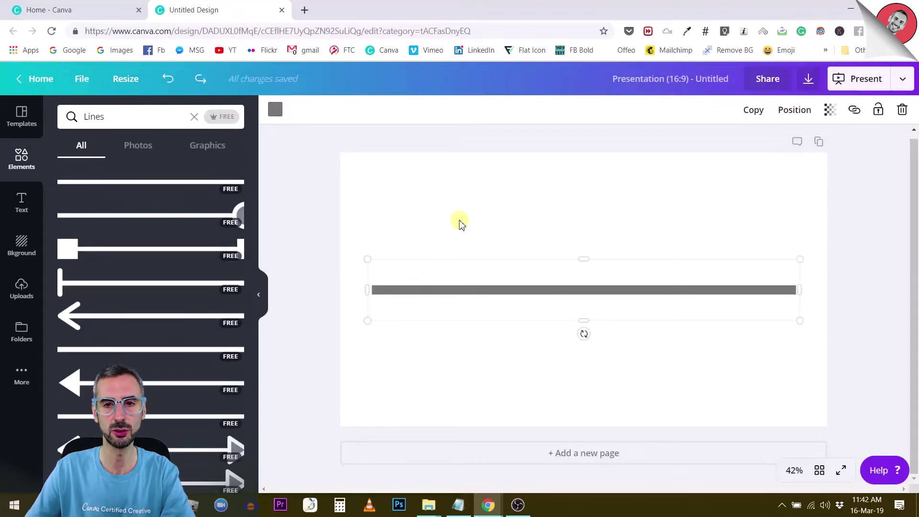
Shorten the line from its left end, centre it on the page and select it
left_click_drag(372, 261, 383, 320)
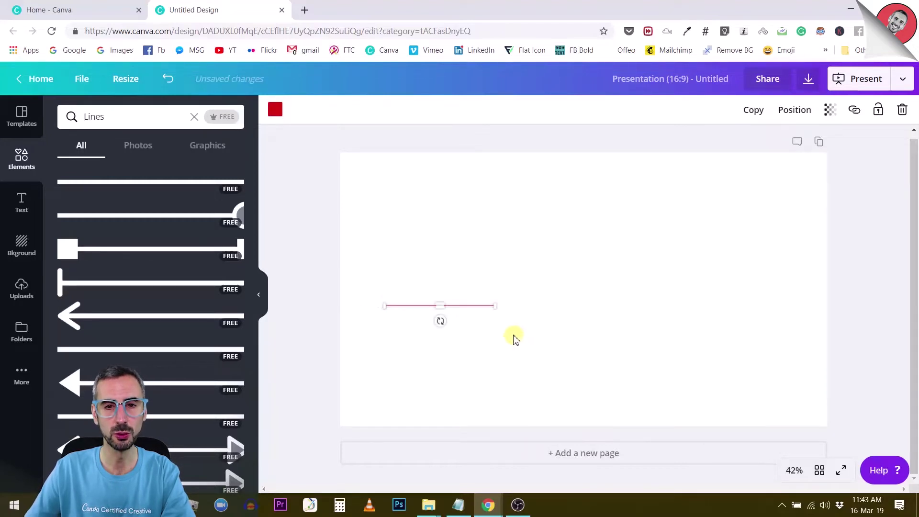
left_click_drag(472, 308, 619, 287)
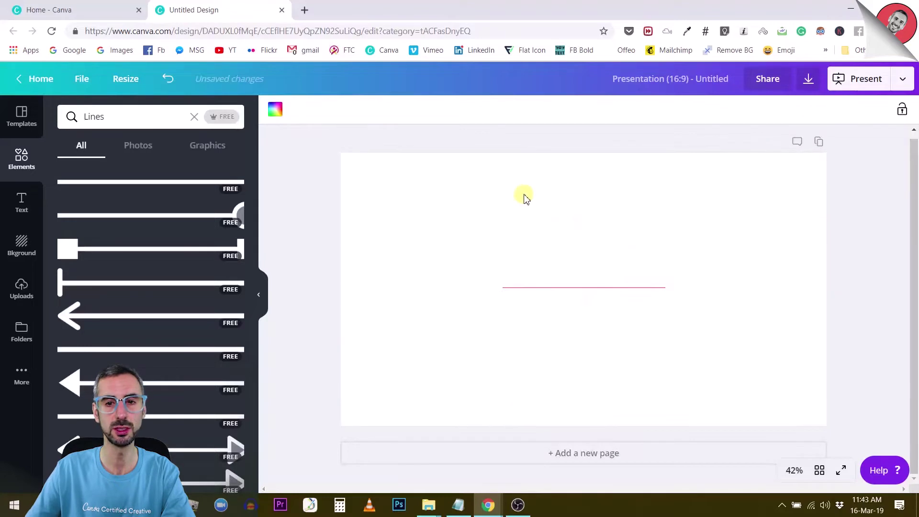
left_click_drag(523, 194, 636, 366)
Delete the line and add a grey rectangle to the empty page with R
key("Delete")
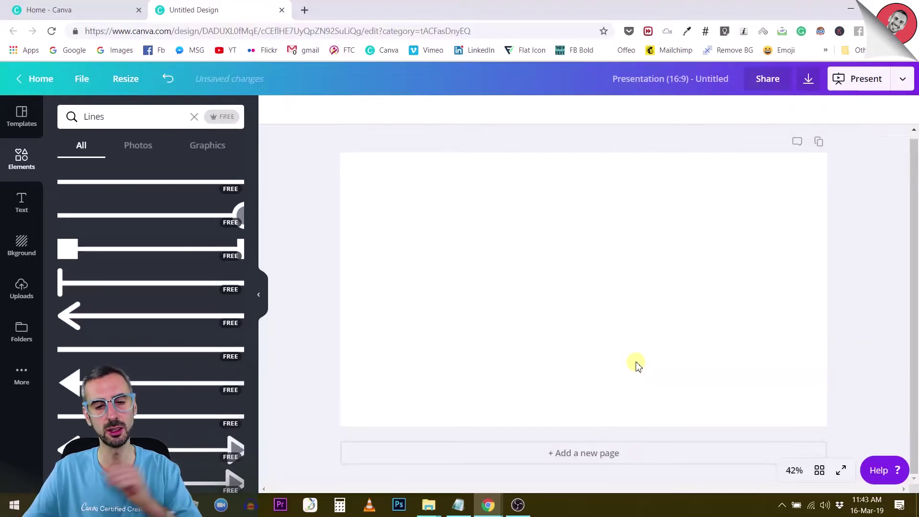
left_click(637, 366)
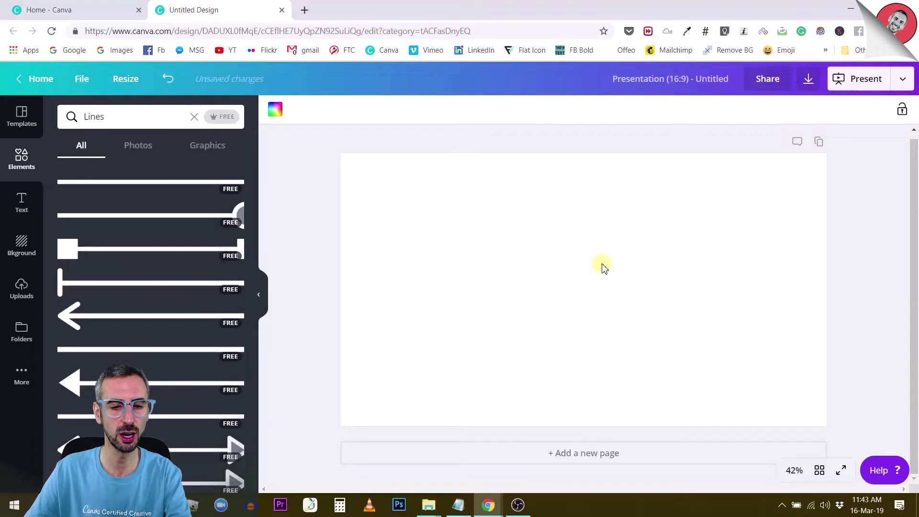
key("r")
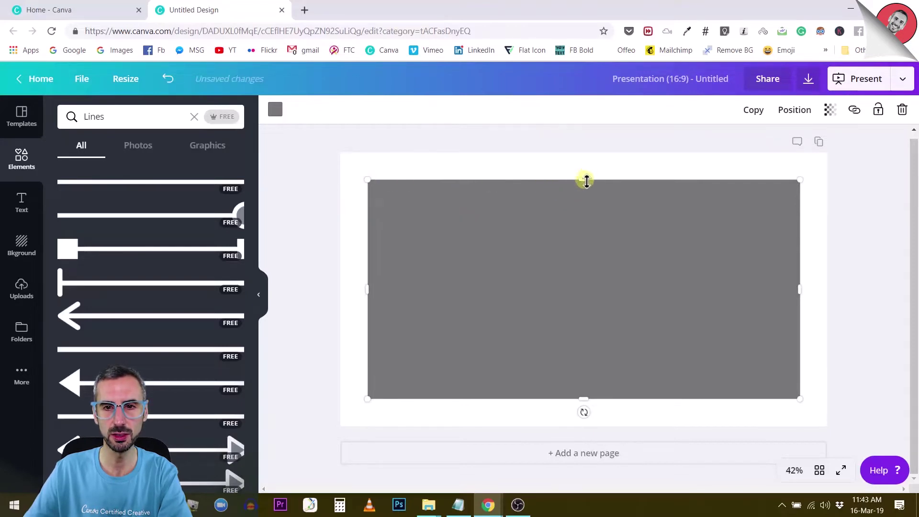
Flatten the rectangle into a 1 px high line across the lower page
left_click_drag(587, 181, 591, 294)
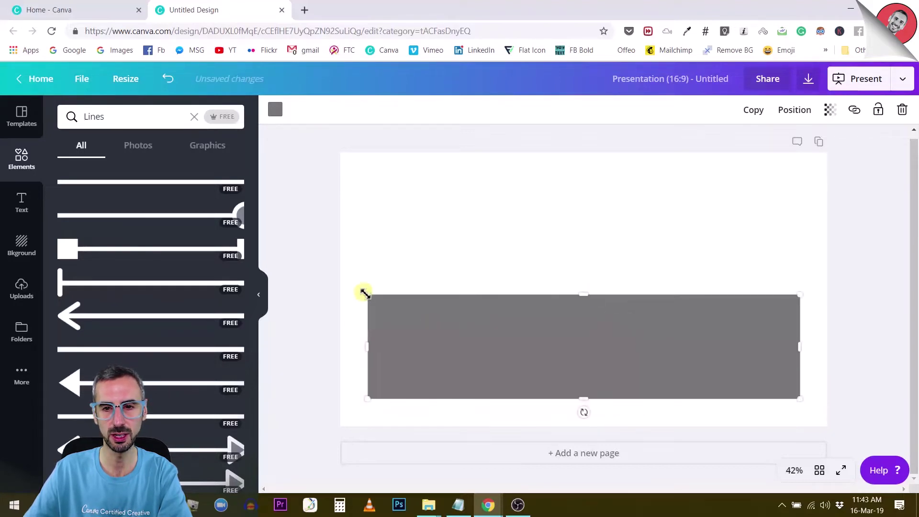
left_click_drag(364, 293, 381, 277)
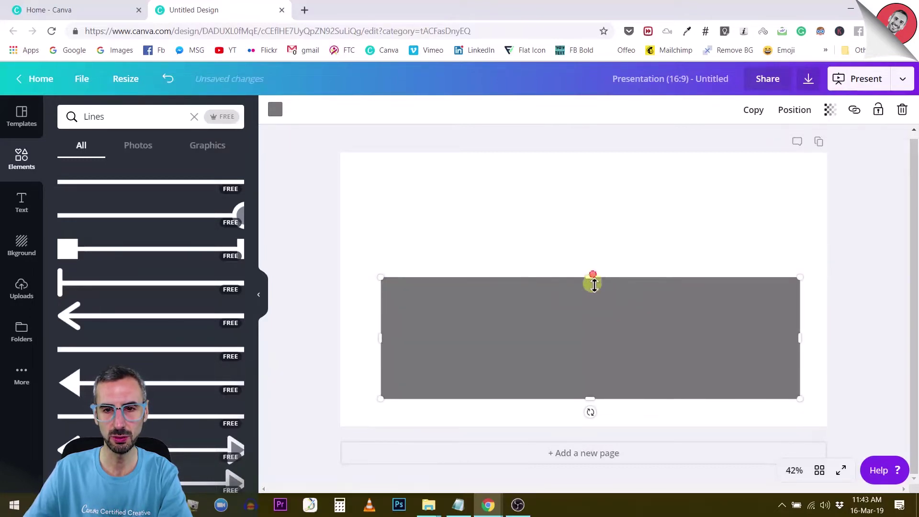
left_click_drag(594, 284, 599, 425)
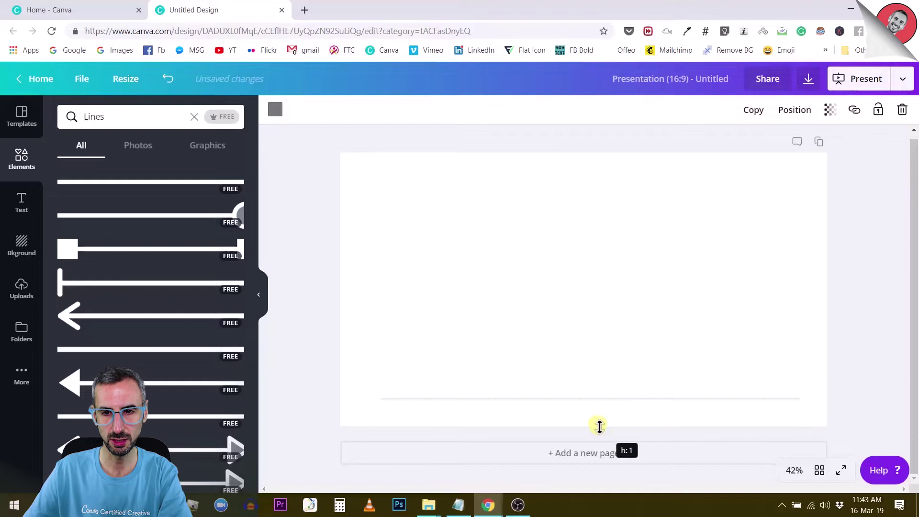
left_click(581, 334)
left_click_drag(542, 276, 619, 405)
left_click(595, 305)
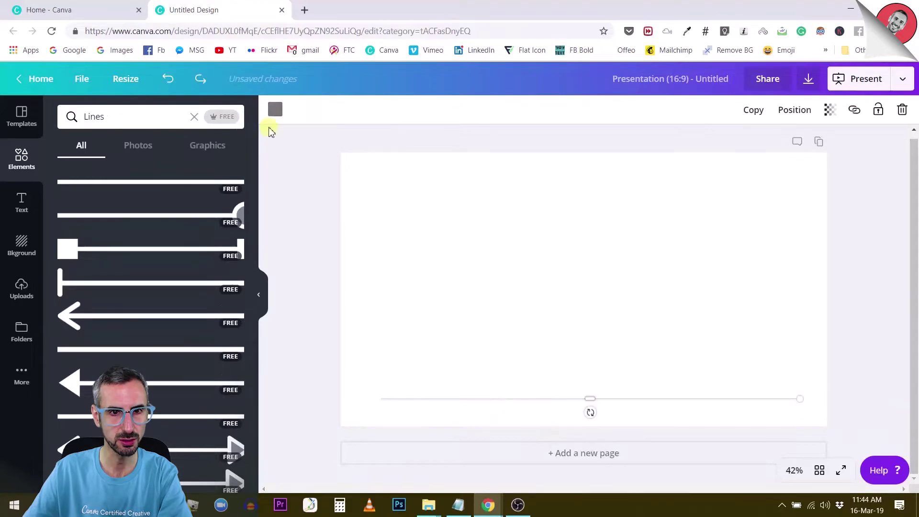
Colour the 1 px line red and move it up to the middle of the slide
left_click(273, 111)
left_click(224, 193)
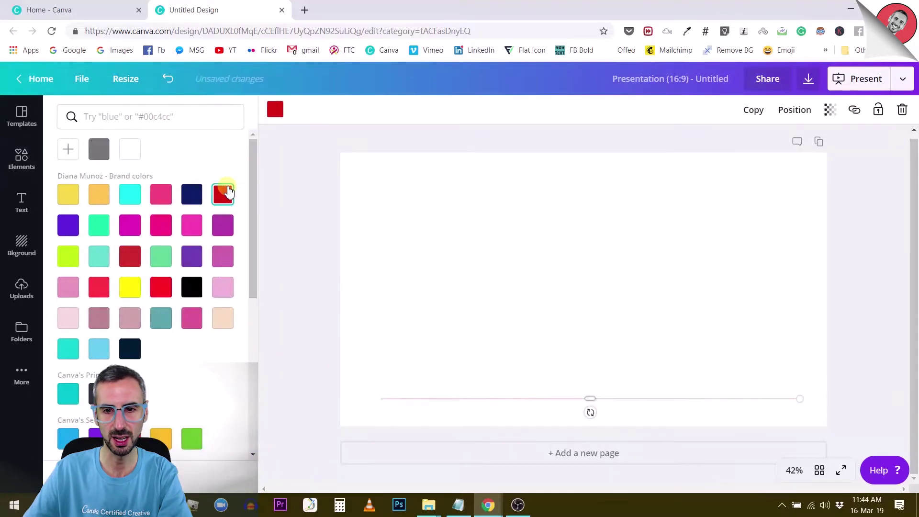
left_click(519, 295)
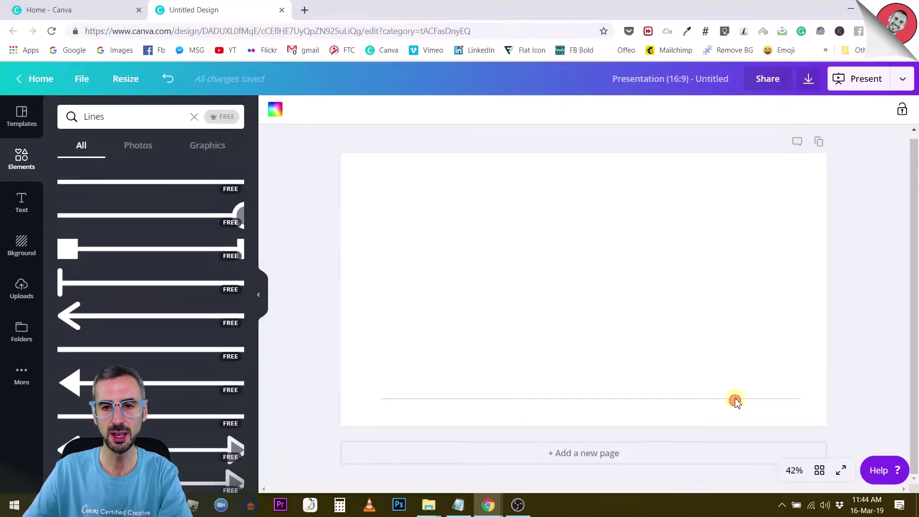
left_click_drag(530, 286, 629, 403)
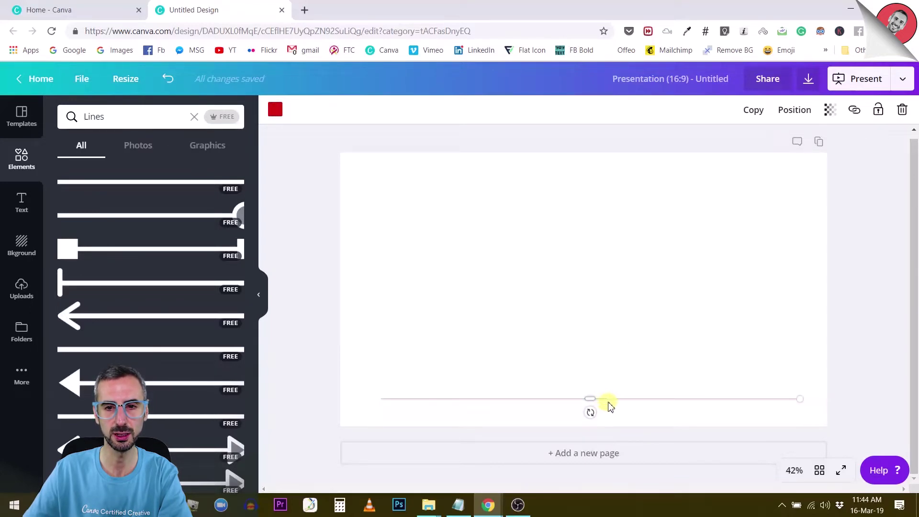
left_click_drag(527, 399, 520, 291)
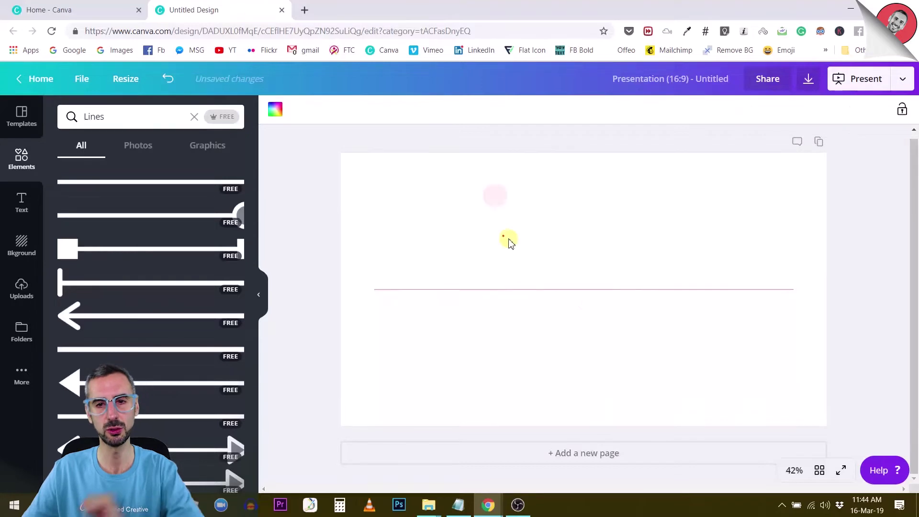
left_click(580, 358)
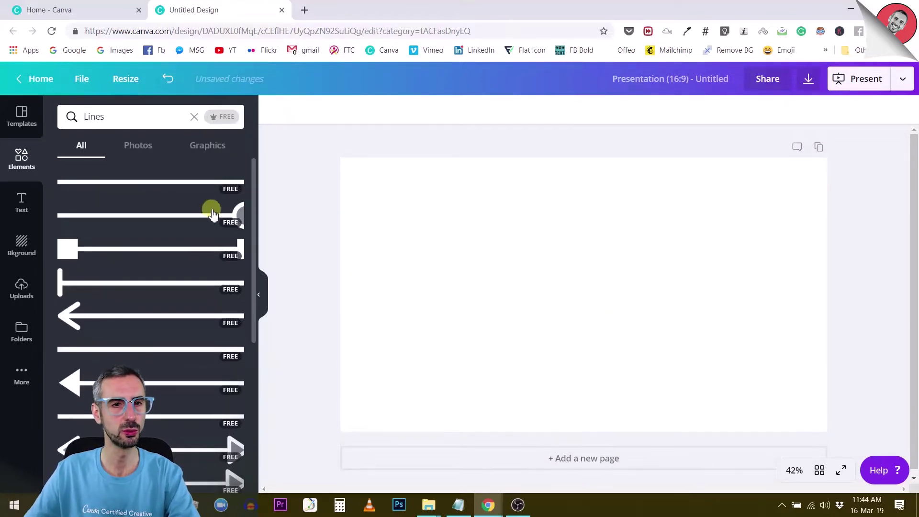
left_click(121, 186)
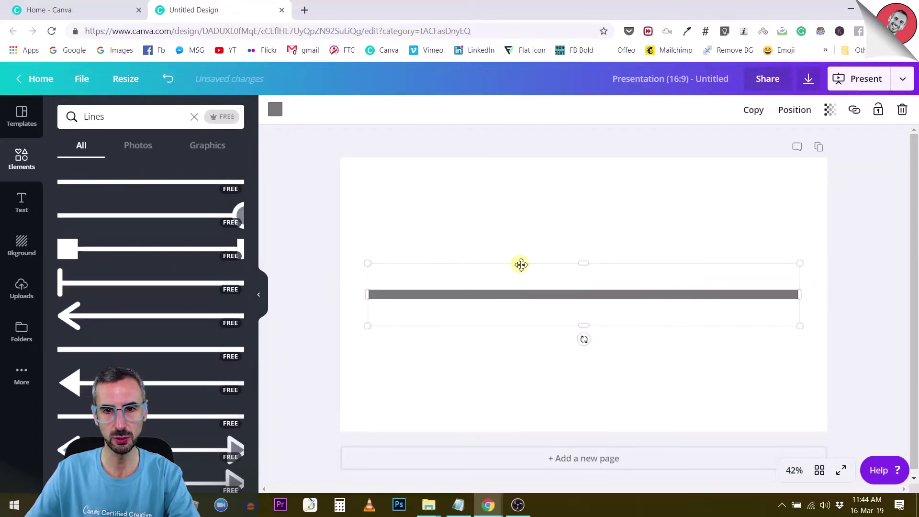
mouse_move(586, 267)
left_mouse_down()
mouse_move(587, 318)
mouse_move(584, 258)
mouse_move(592, 330)
mouse_move(585, 275)
mouse_move(593, 312)
mouse_move(540, 273)
mouse_move(547, 257)
mouse_move(575, 279)
left_mouse_up()
left_click_drag(543, 213, 608, 357)
key("Delete")
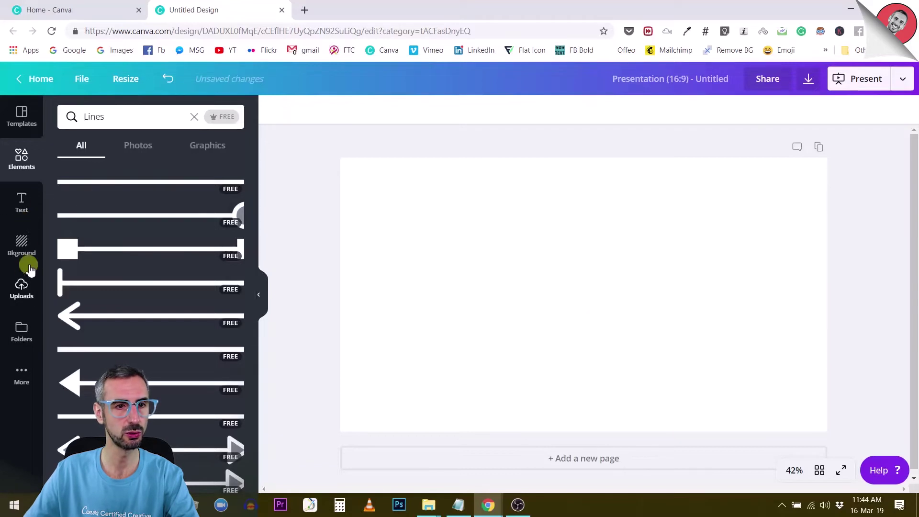
Clear the Lines search, list all Shapes and add a square to the slide
left_click(194, 117)
scroll(101, 259, "down", 10)
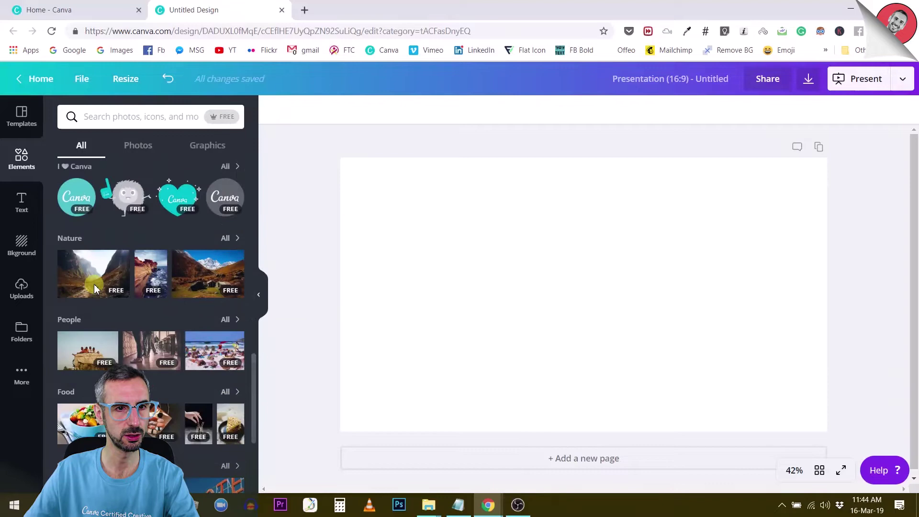
scroll(91, 269, "up", 10)
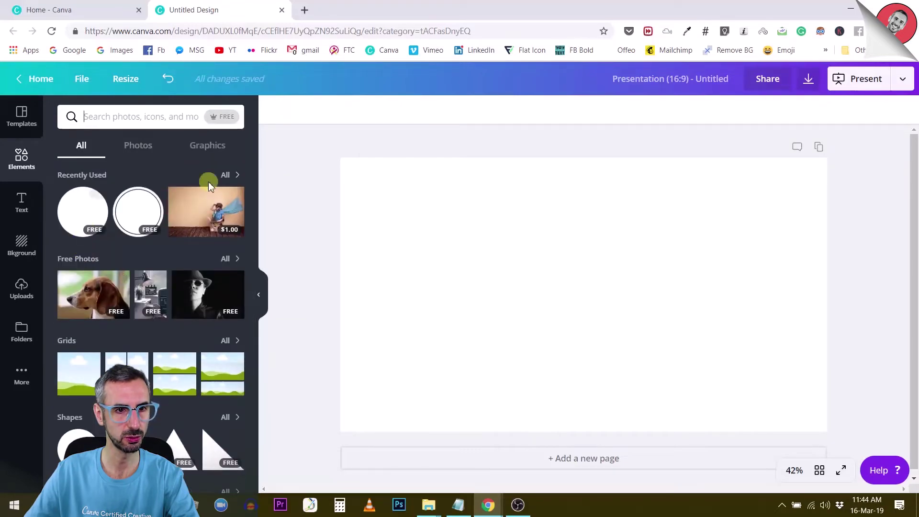
scroll(79, 343, "down", 4)
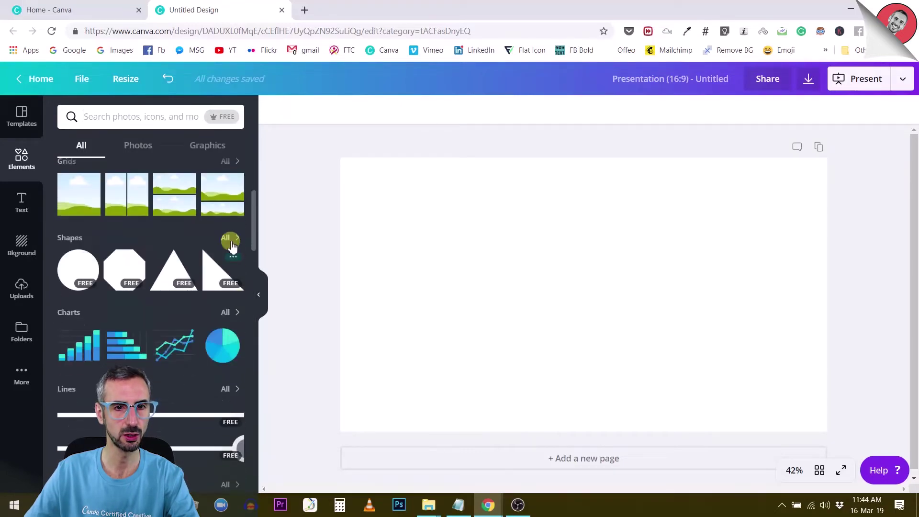
left_click(224, 240)
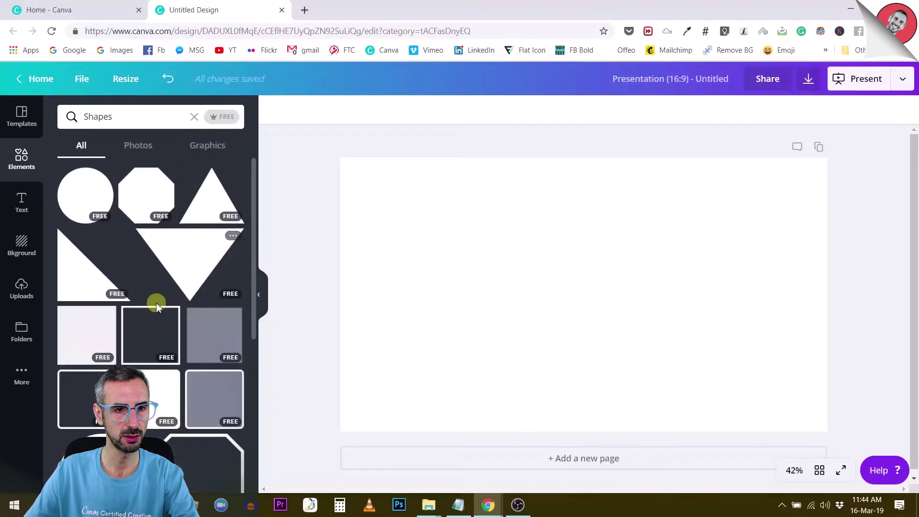
left_click(91, 335)
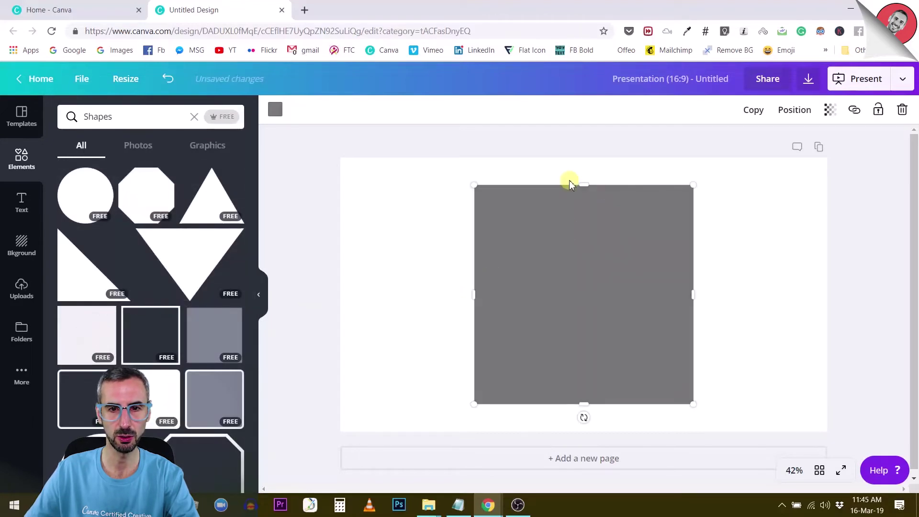
Widen and flatten the square into a grey bar near the slide centre
left_click_drag(478, 298, 376, 298)
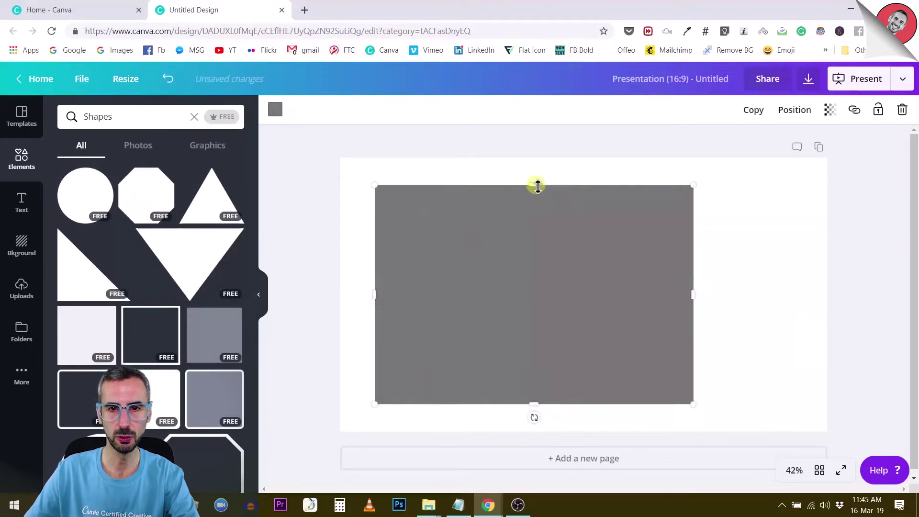
left_click_drag(537, 184, 533, 430)
mouse_move(511, 396)
left_mouse_down()
mouse_move(570, 290)
mouse_move(562, 293)
mouse_move(585, 334)
mouse_move(582, 267)
mouse_move(573, 291)
mouse_move(546, 228)
left_mouse_up()
scroll(73, 317, "down", 1)
scroll(72, 316, "down", 2)
left_click_drag(380, 210, 503, 359)
Delete the grey bar, then restore the large grey rectangle with Ctrl+Z
key("Delete")
scroll(196, 289, "down", 5)
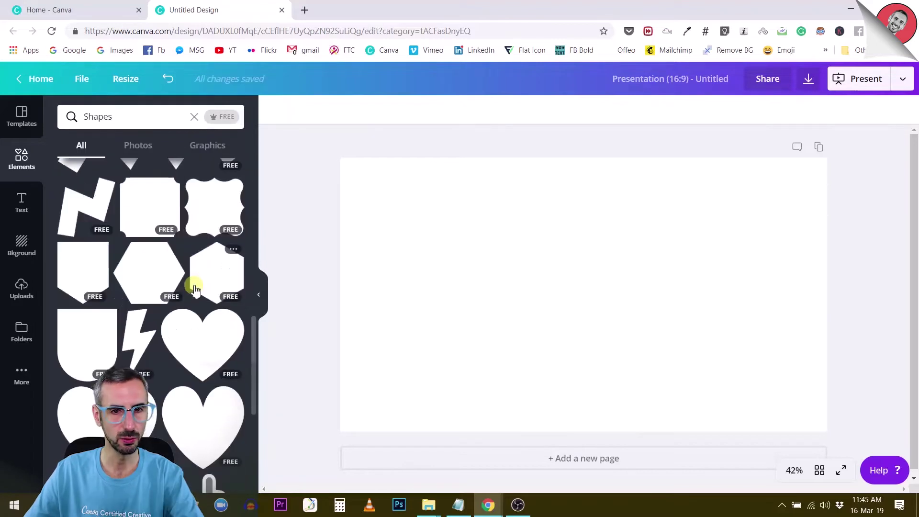
scroll(196, 288, "down", 5)
left_click(540, 292)
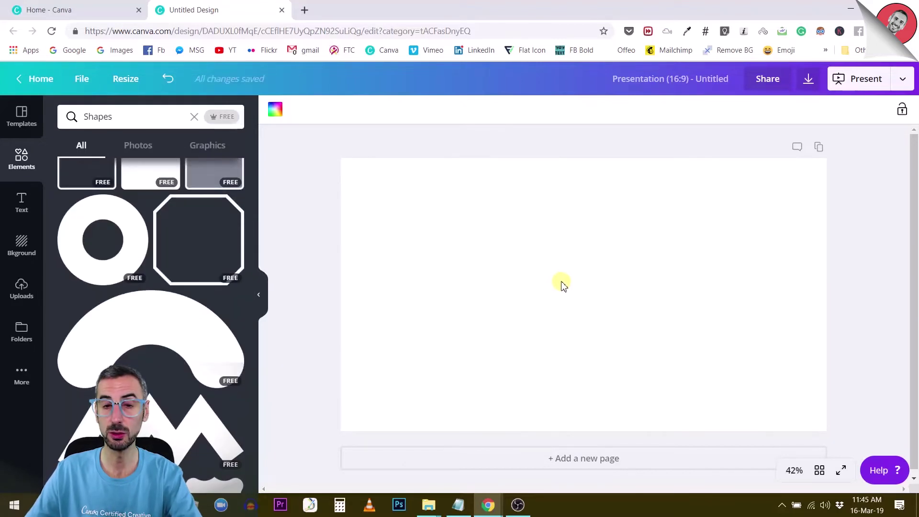
key("ctrl+z")
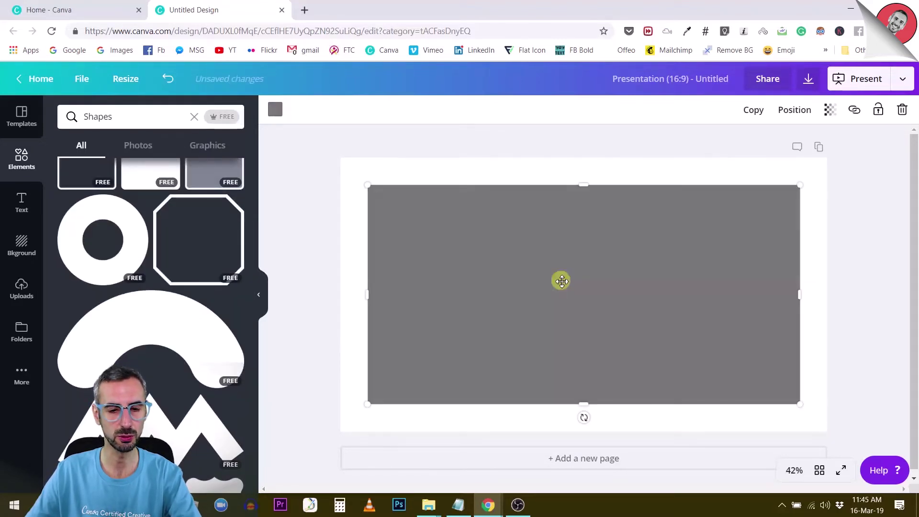
mouse_move(561, 264)
left_mouse_down()
mouse_move(546, 338)
mouse_move(558, 257)
left_mouse_up()
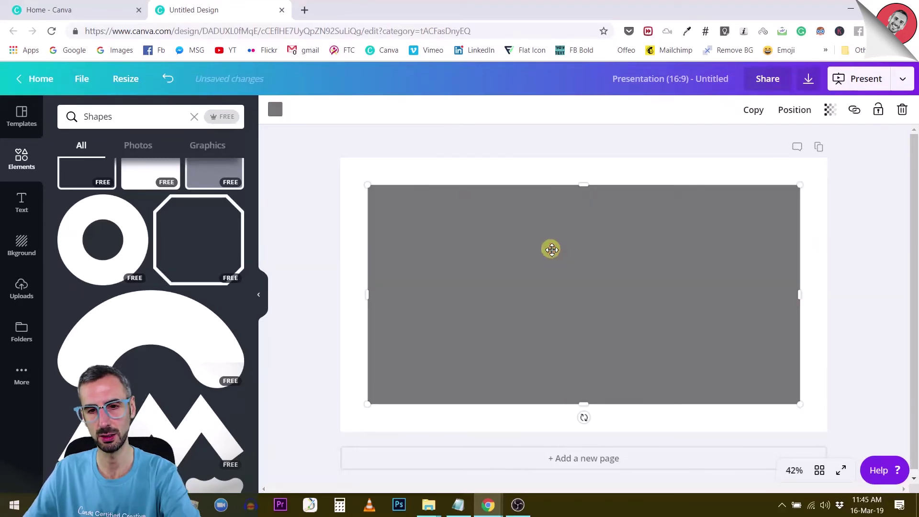
Squash the grey rectangle down to a 1 px high line along the slide bottom
key("Delete")
key("ctrl+z")
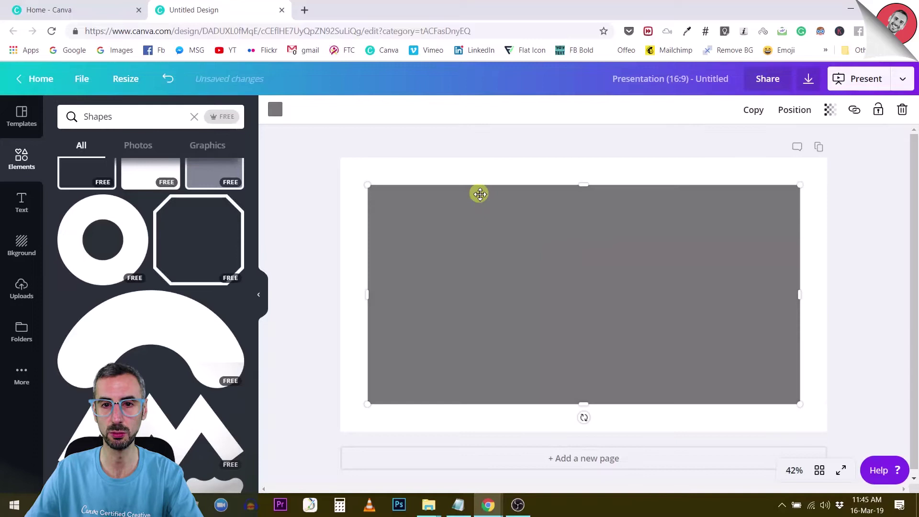
left_click_drag(589, 185, 600, 405)
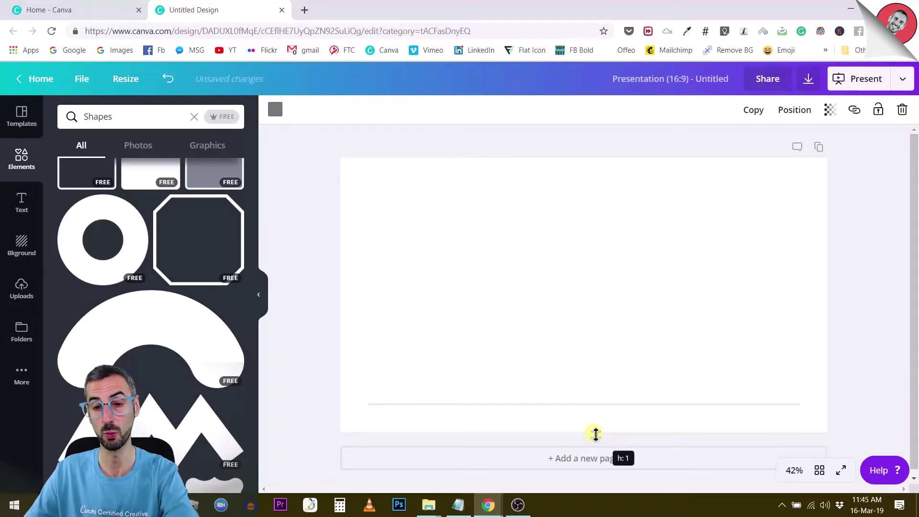
left_click_drag(595, 433, 590, 426)
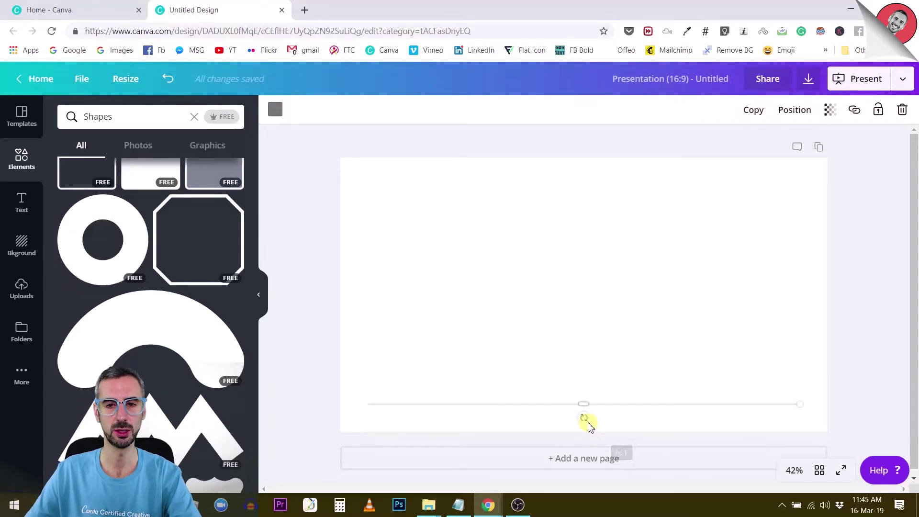
Shorten the 1 px line to about 567 px wide, then delete it
left_click(572, 334)
left_click_drag(712, 322, 512, 389)
left_click(508, 299)
left_click_drag(468, 306, 498, 401)
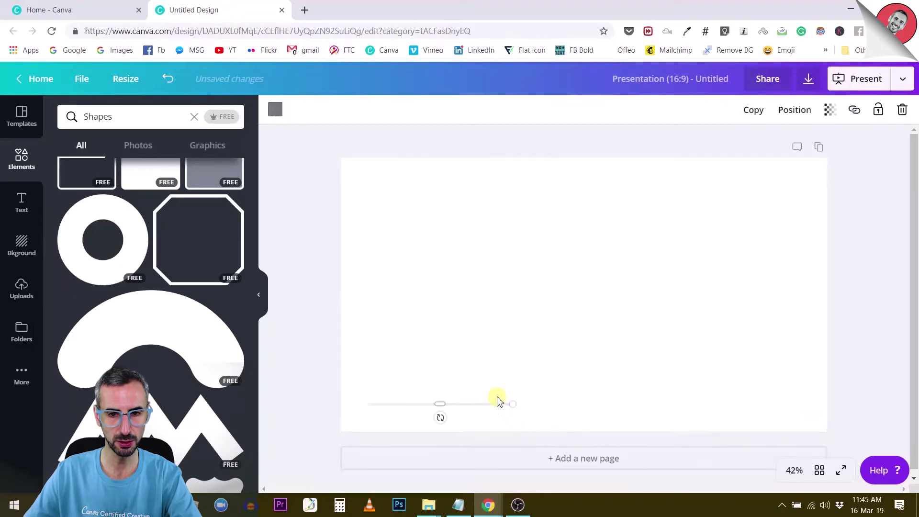
left_click(455, 404)
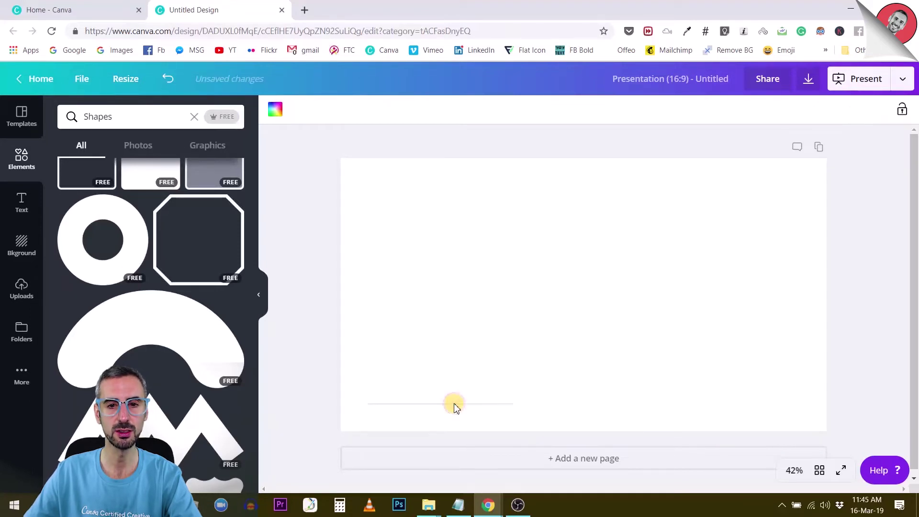
left_click(474, 425)
key("Delete")
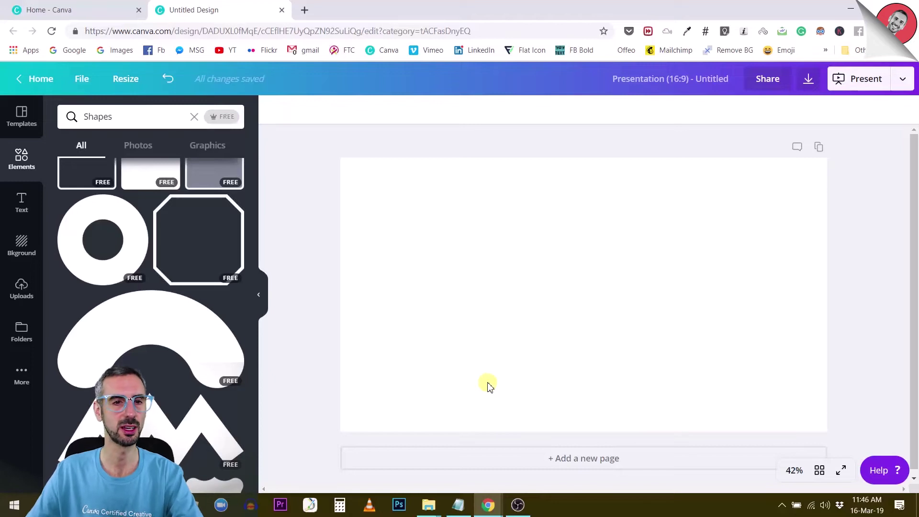
Clear the Shapes search and fill the slide with the sky-and-hills grid image
scroll(71, 191, "up", 4)
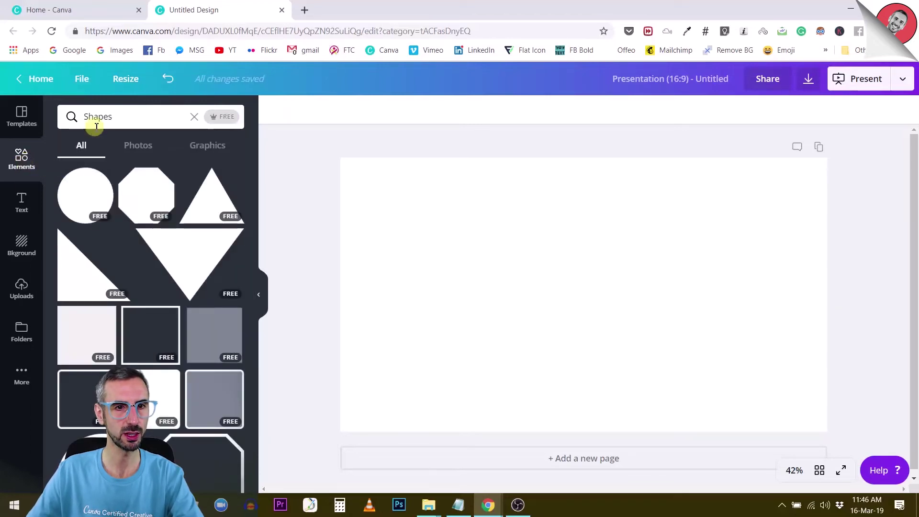
left_click(195, 118)
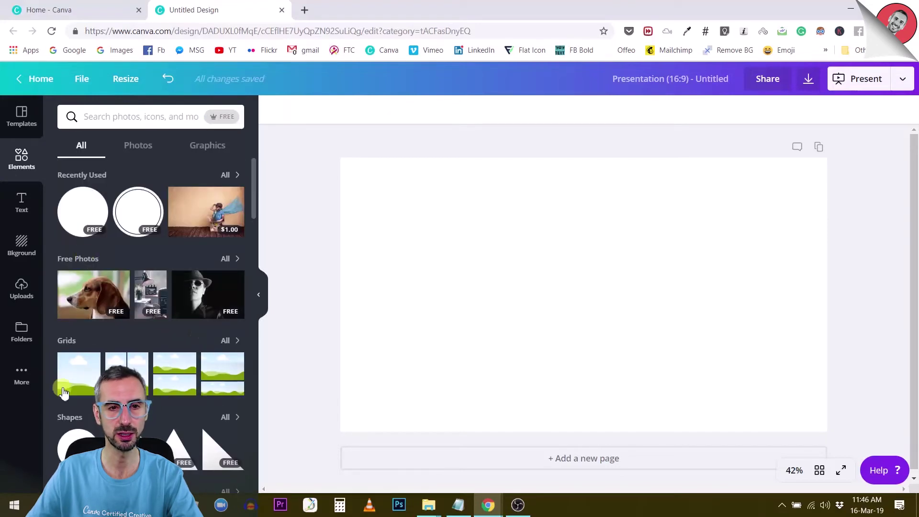
left_click(77, 381)
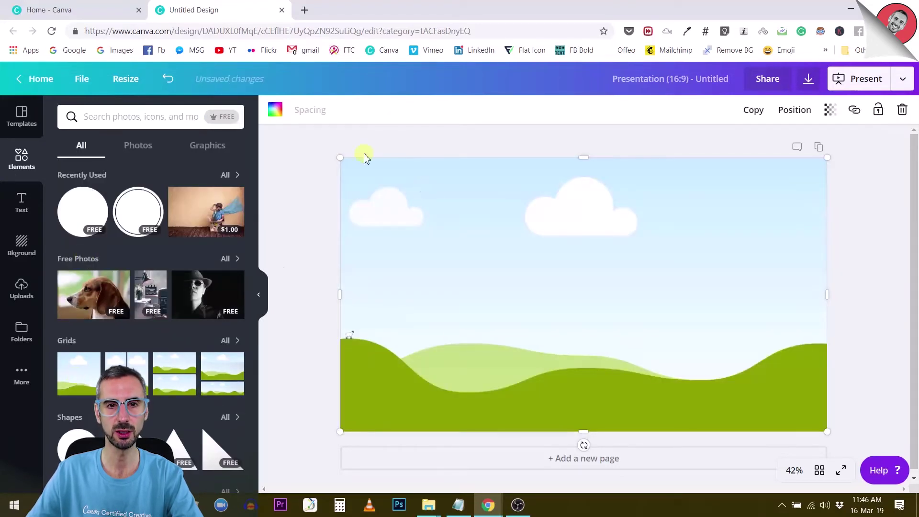
left_click_drag(526, 325, 507, 267)
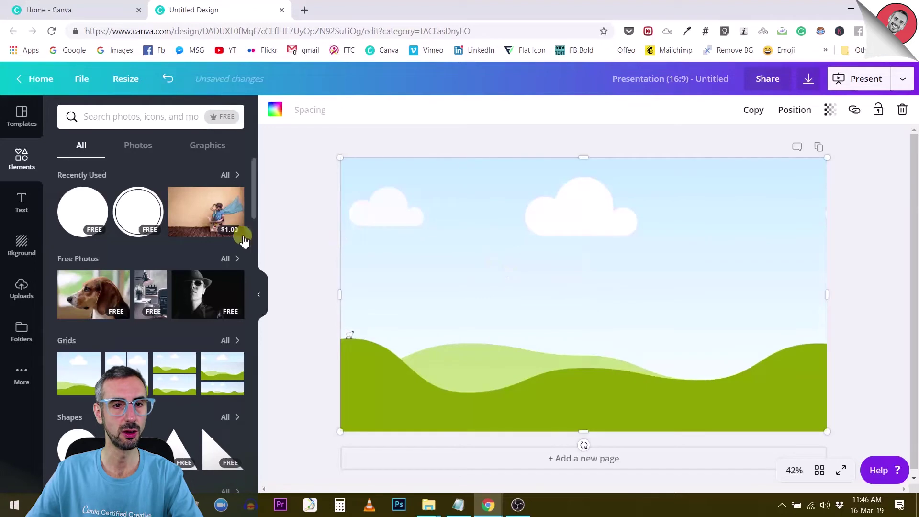
Try an uploaded selfie photo in the frame, then undo back to the landscape
left_click(21, 290)
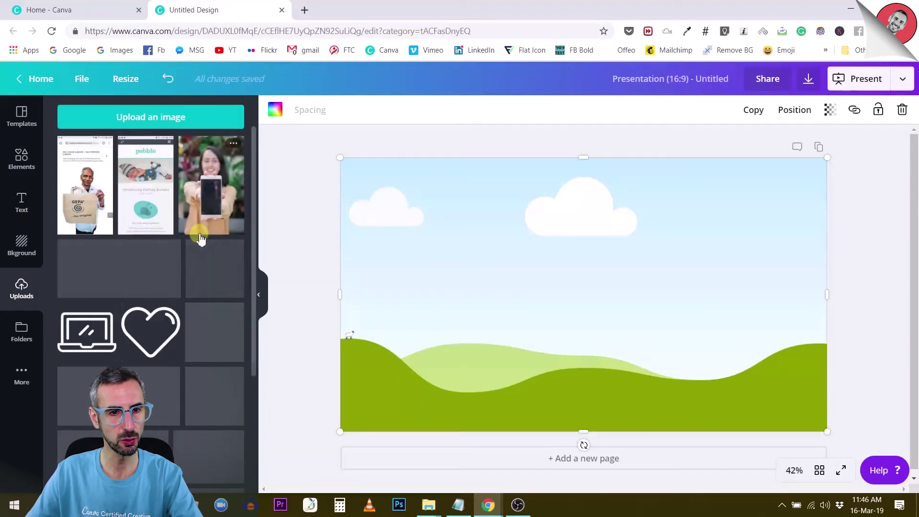
scroll(125, 249, "down", 4)
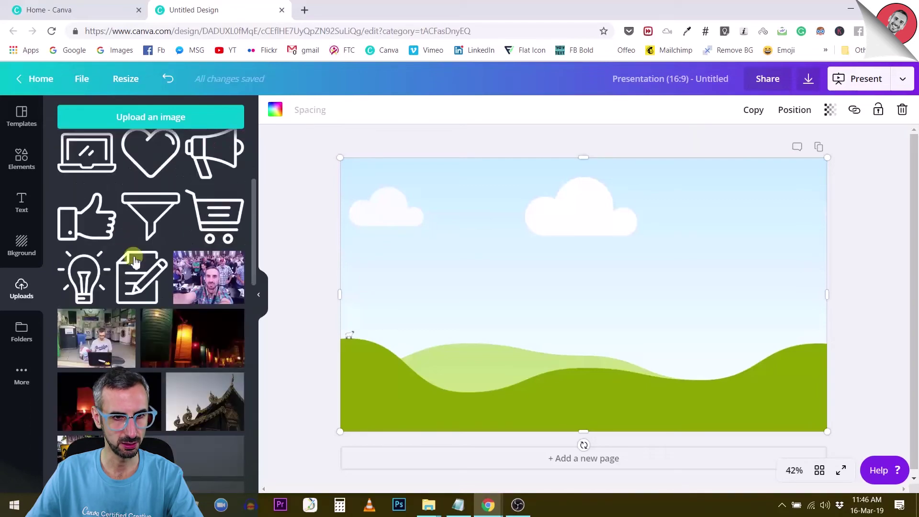
left_click_drag(201, 275, 434, 296)
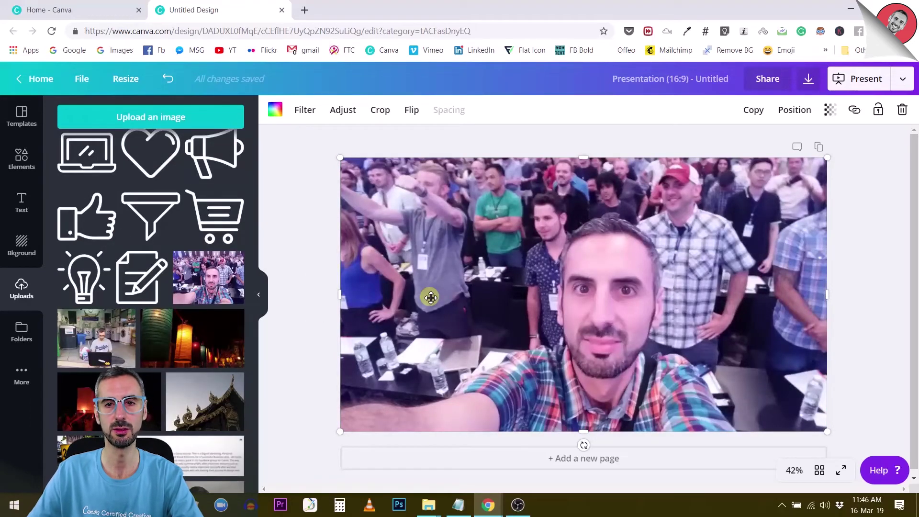
left_click_drag(581, 267, 592, 241)
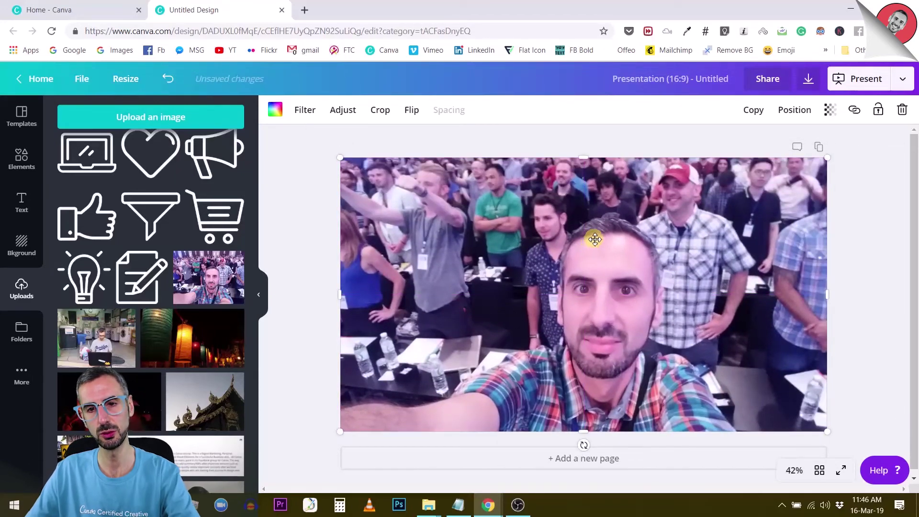
key("ctrl+z")
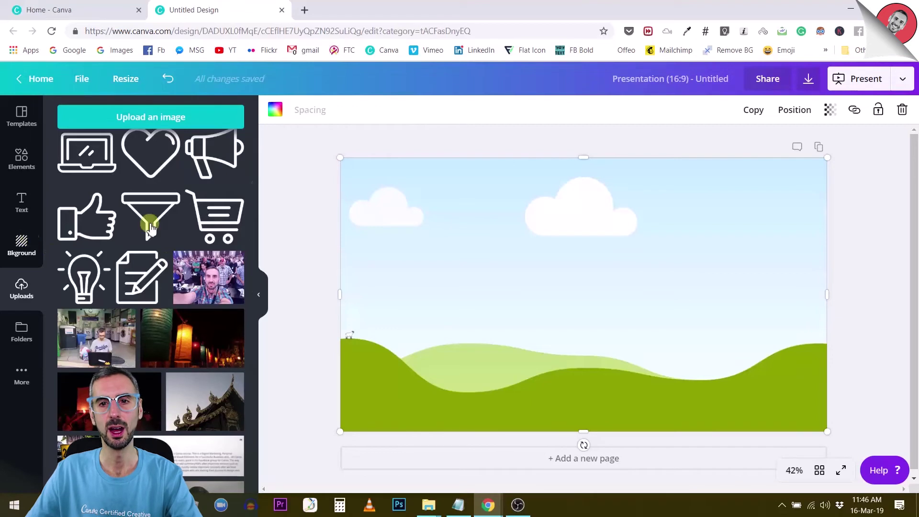
Squash the landscape image into a sky-and-grass strip about 52 px high across mid-slide
left_click_drag(589, 158, 593, 447)
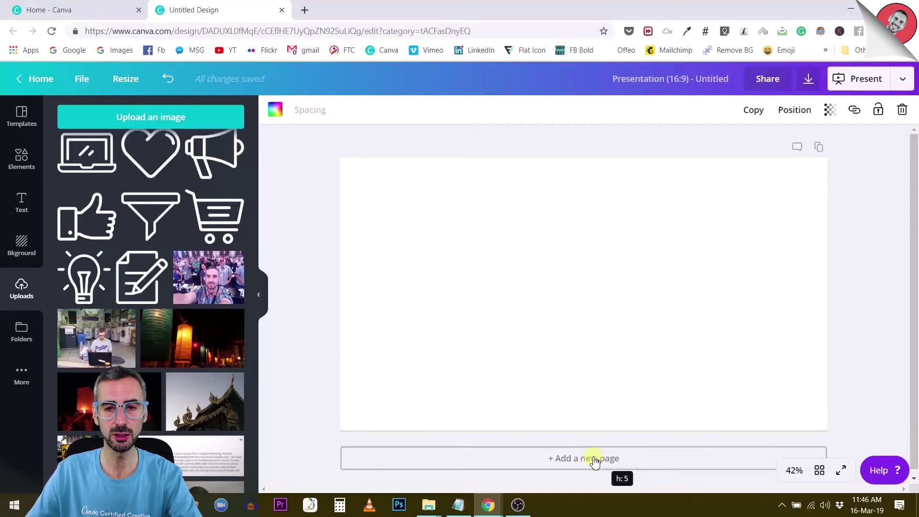
left_click_drag(595, 461, 582, 315)
left_click(489, 197)
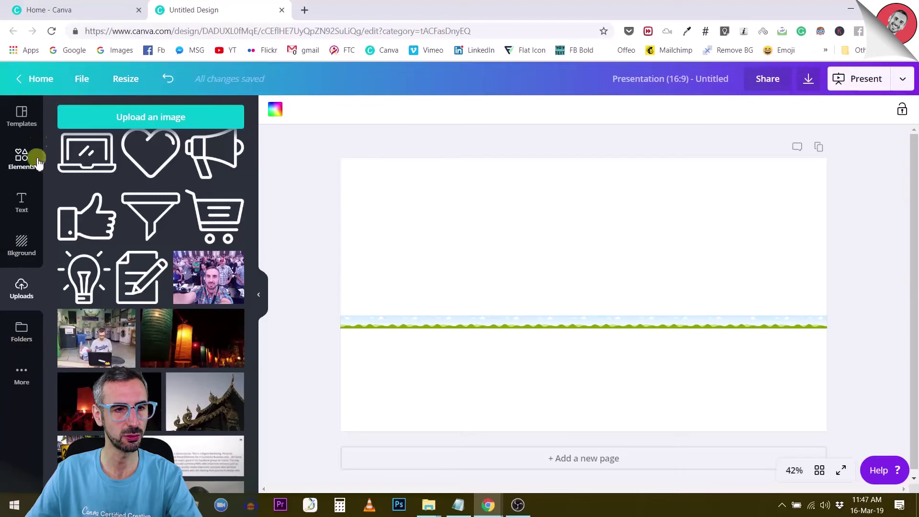
Search the elements library for "gradient"
left_click(25, 162)
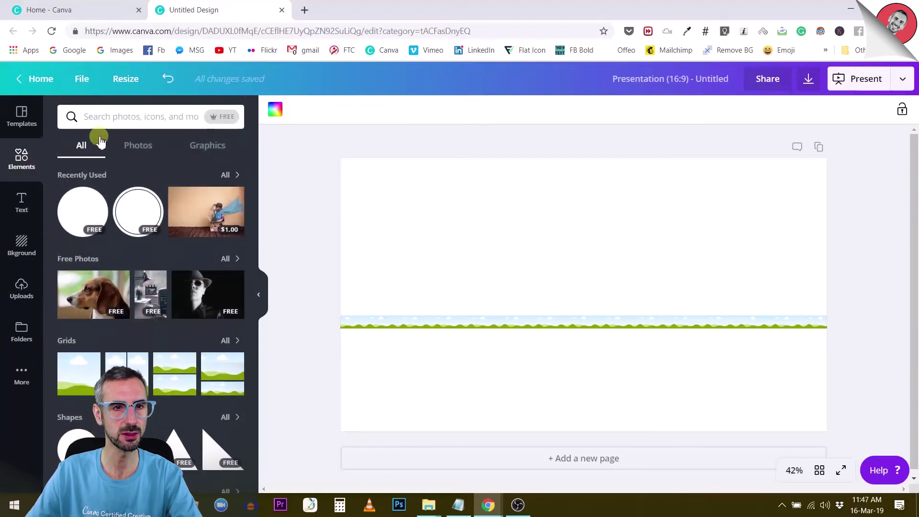
left_click(123, 120)
type("gradient")
key("Return")
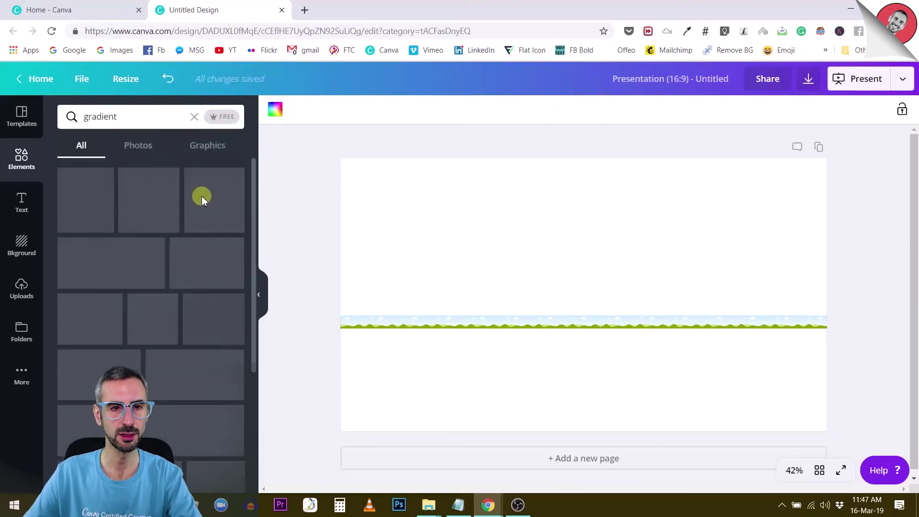
scroll(171, 271, "down", 5)
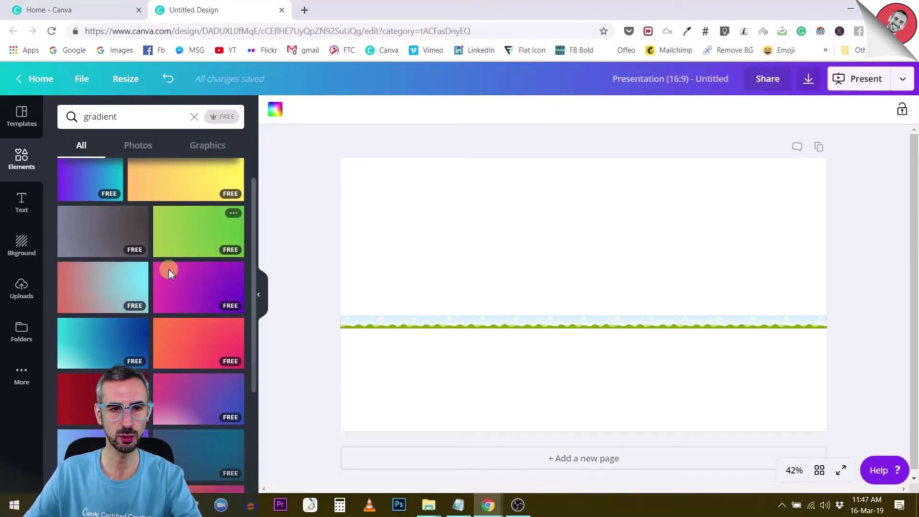
scroll(195, 353, "up", 4)
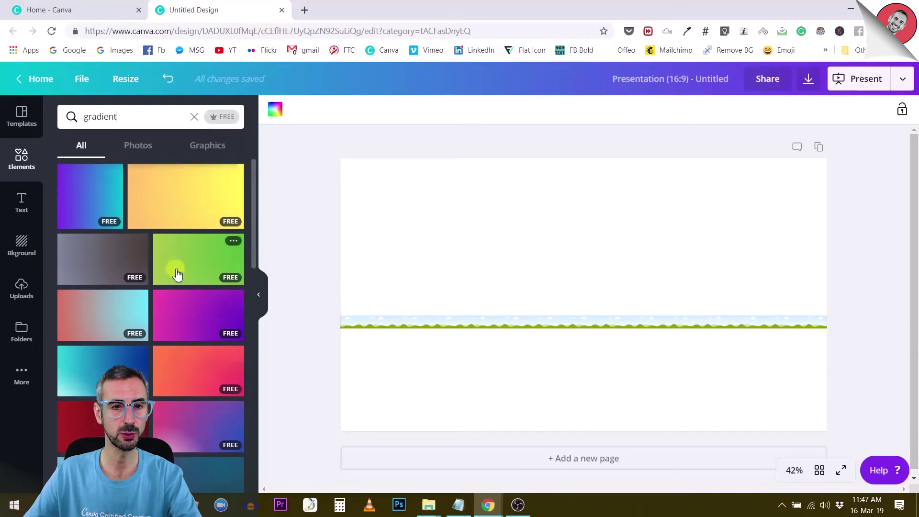
scroll(192, 336, "down", 5)
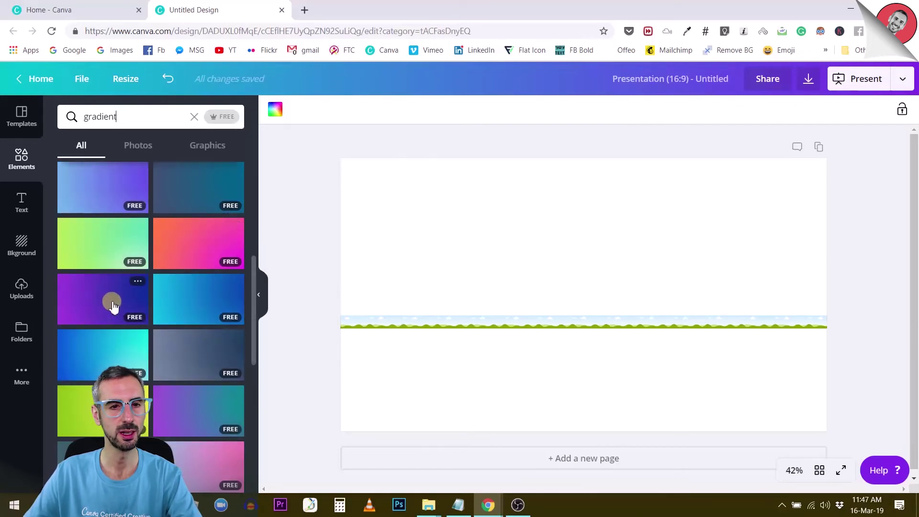
Fill the strip with the purple-to-blue gradient and make it thinner, about 416×35 px
left_click_drag(127, 294, 392, 323)
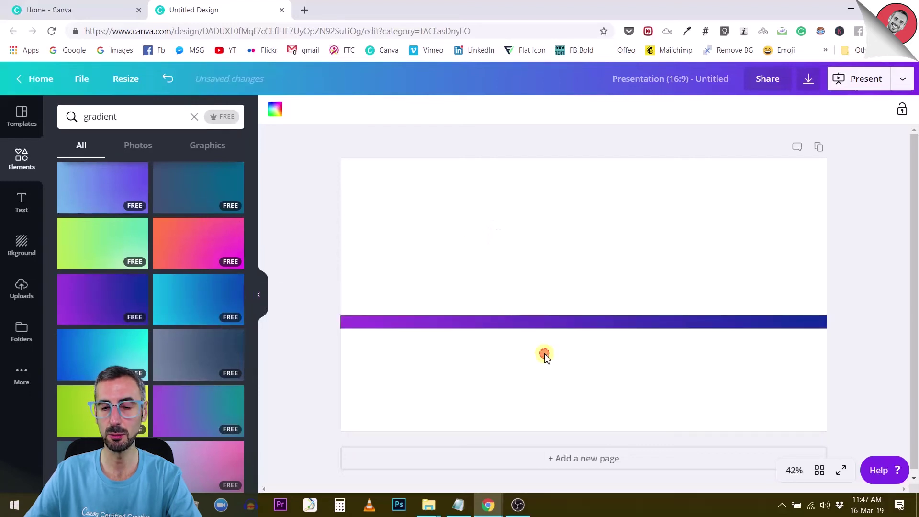
left_click(546, 322)
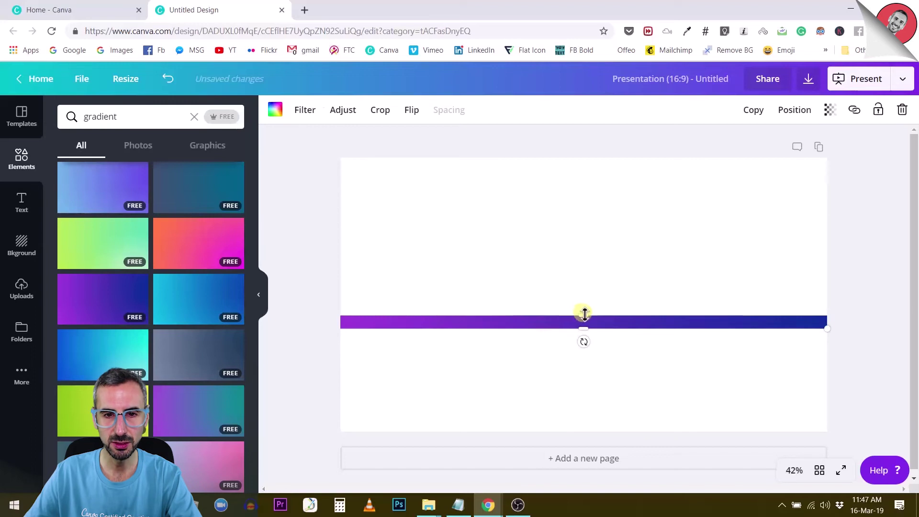
left_click_drag(583, 315, 588, 321)
left_click(408, 380)
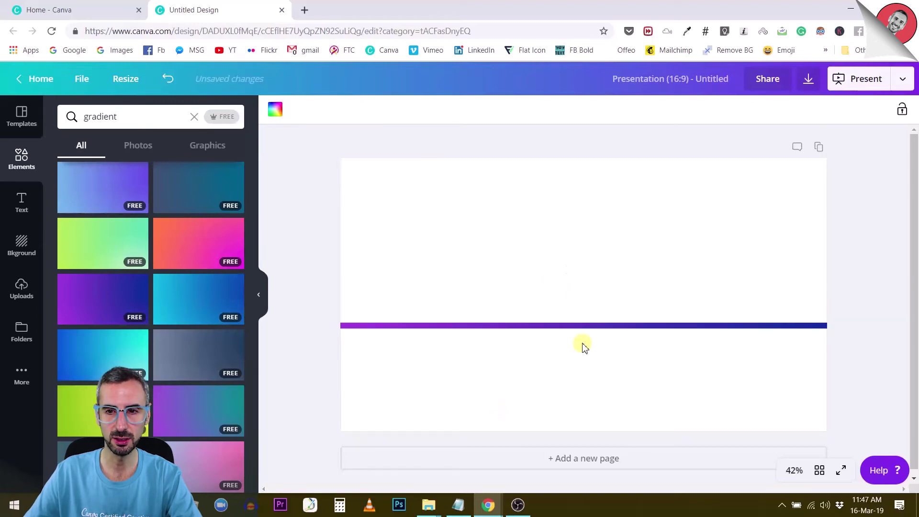
left_click(788, 327)
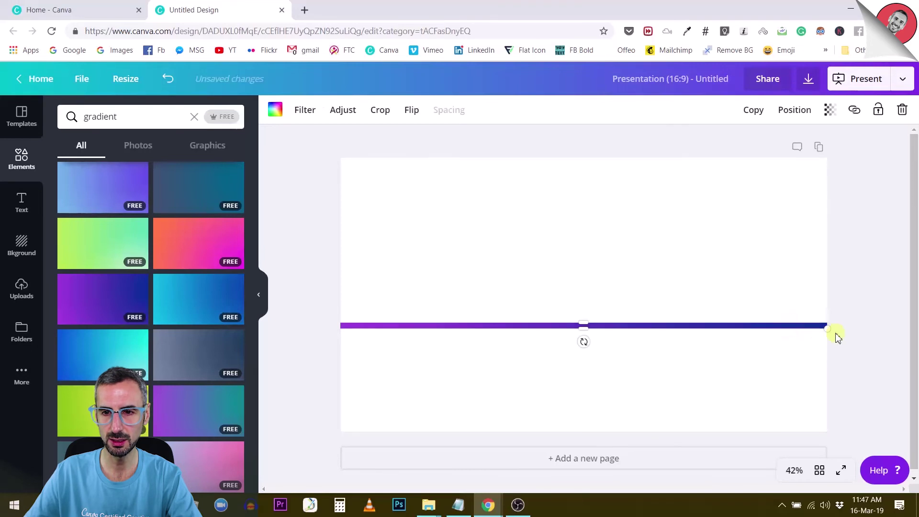
Shorten the gradient strip into a short bar and thicken it to about 50 px
left_click_drag(809, 332, 596, 277)
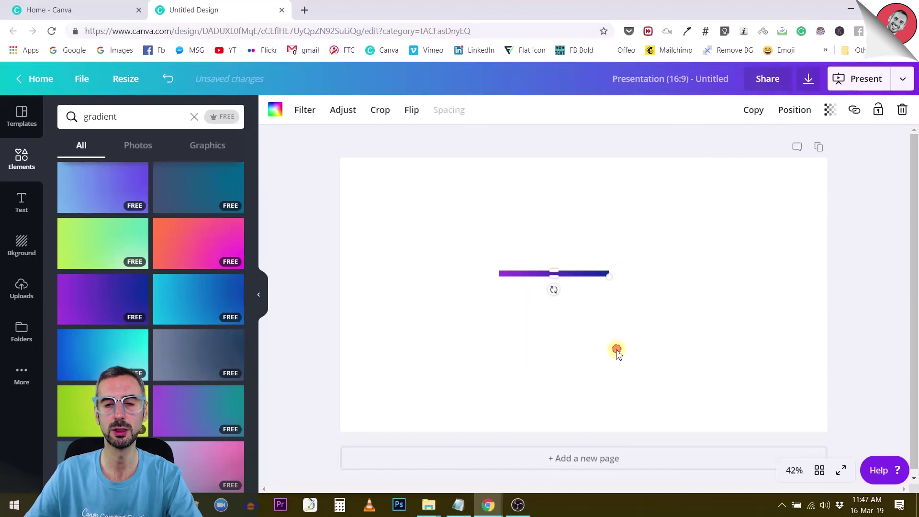
left_click(617, 352)
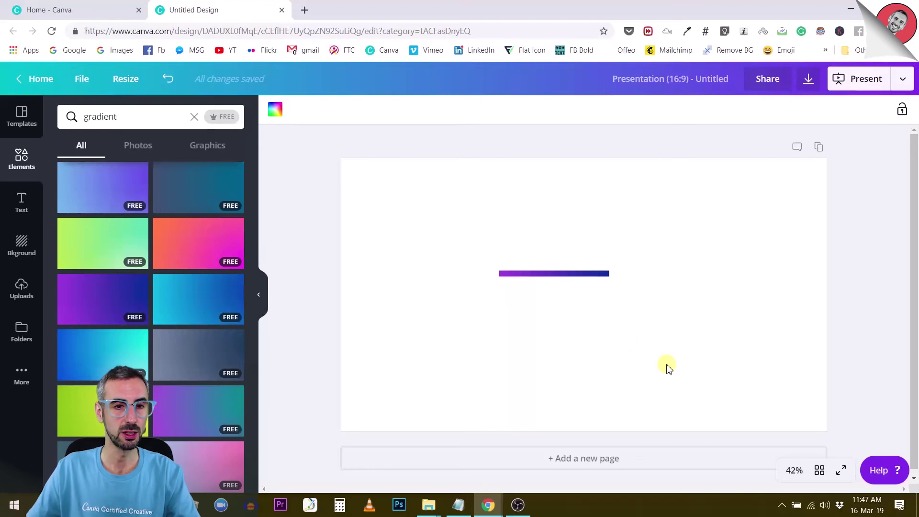
left_click(527, 280)
left_click_drag(550, 282, 562, 289)
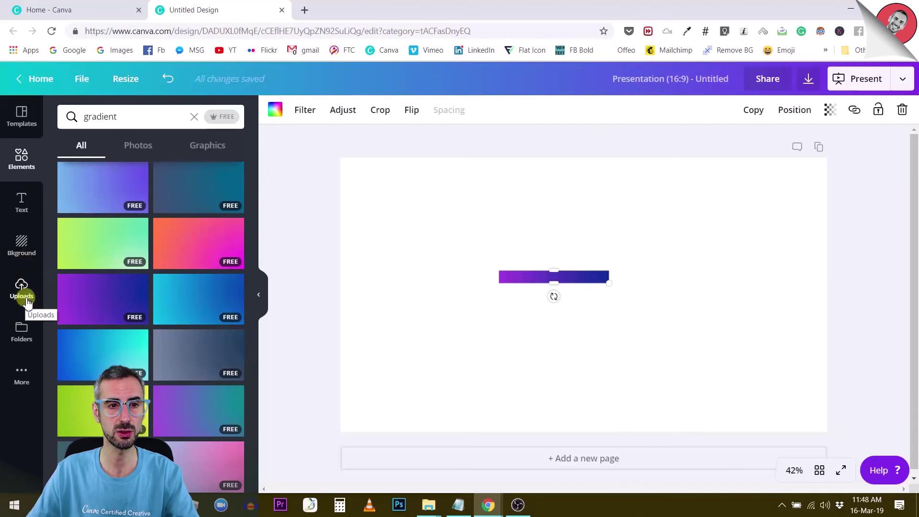
Search for "zebra" and fill the short bar with the zebra-stripes photo instead of the gradient
left_click(127, 124)
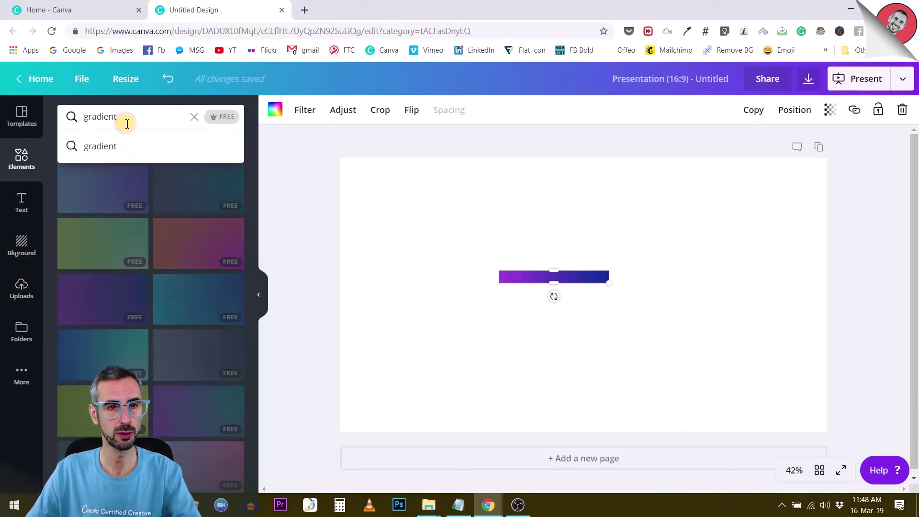
key("ctrl+a")
type("tzebra")
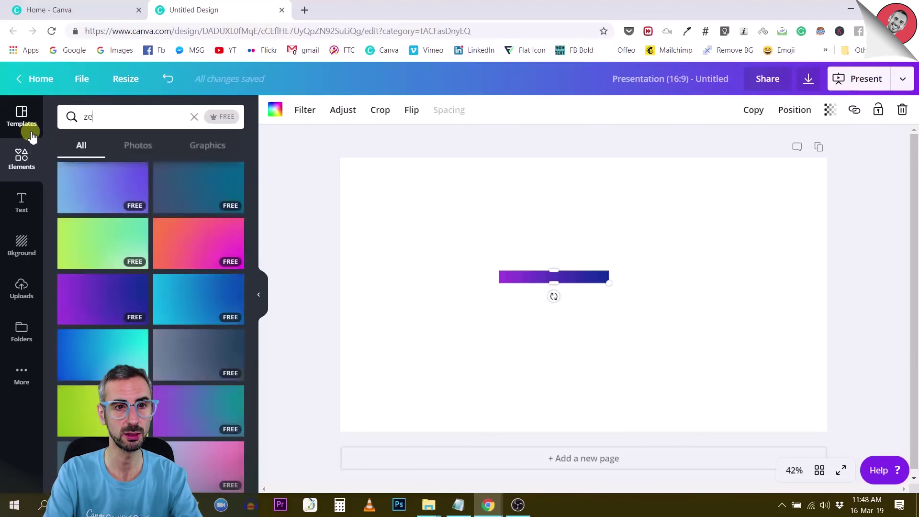
key("Return")
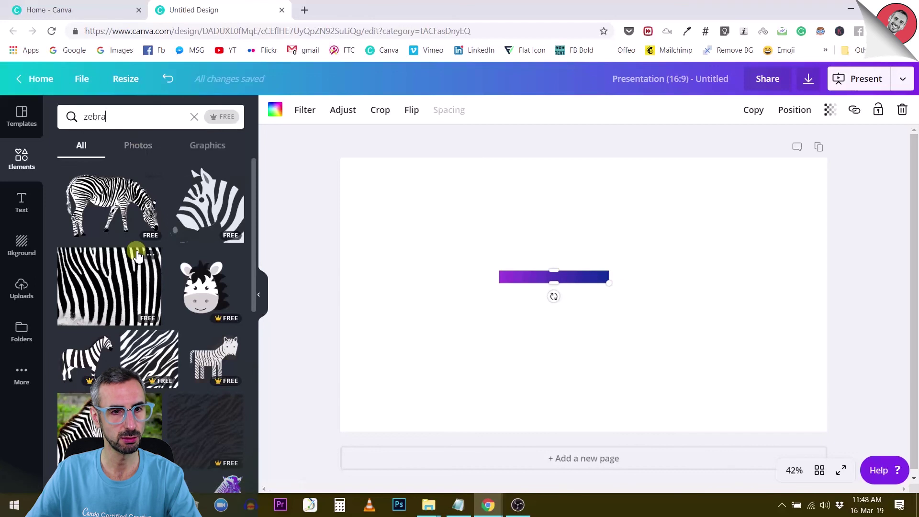
left_click_drag(118, 286, 534, 277)
Thin the zebra-striped bar to about 33 px high
left_click(586, 230)
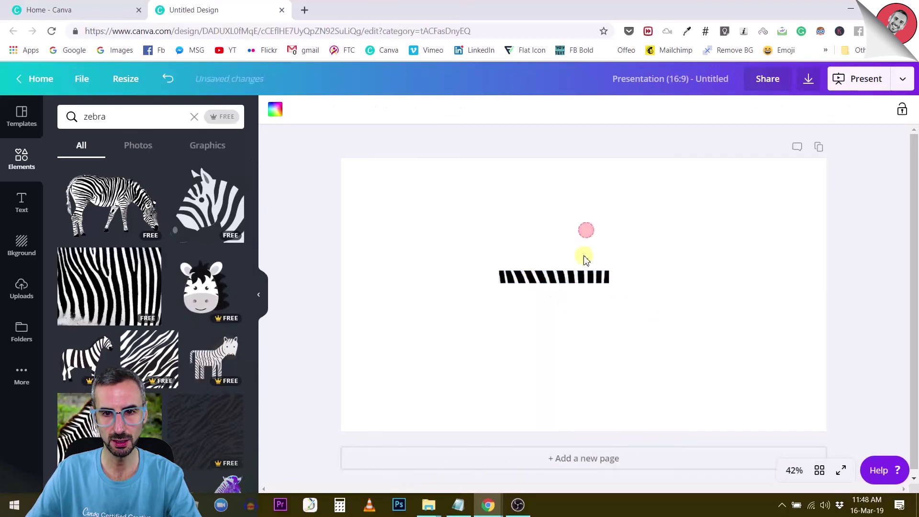
left_click(556, 278)
left_click_drag(558, 274, 560, 277)
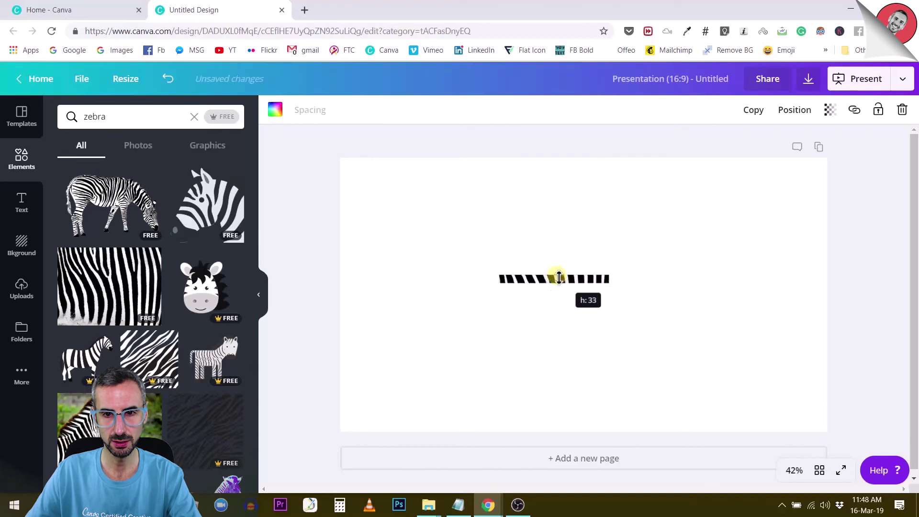
left_click(673, 358)
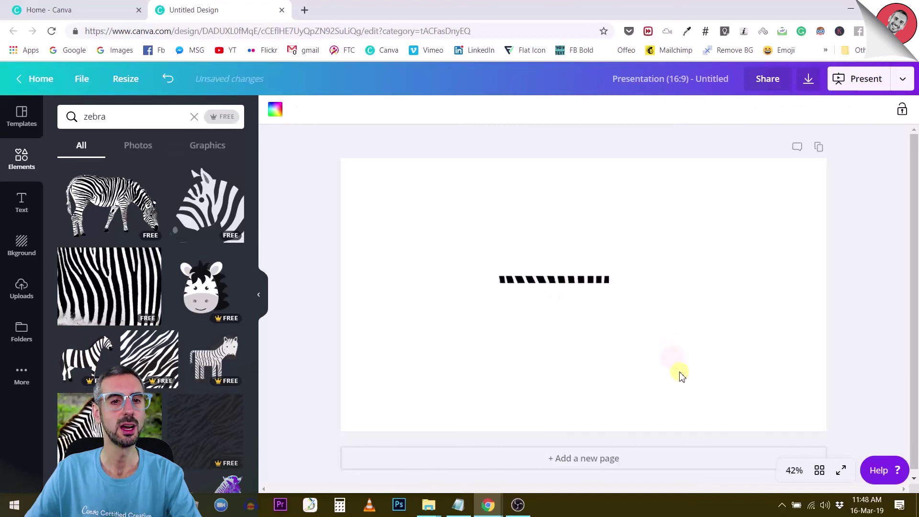